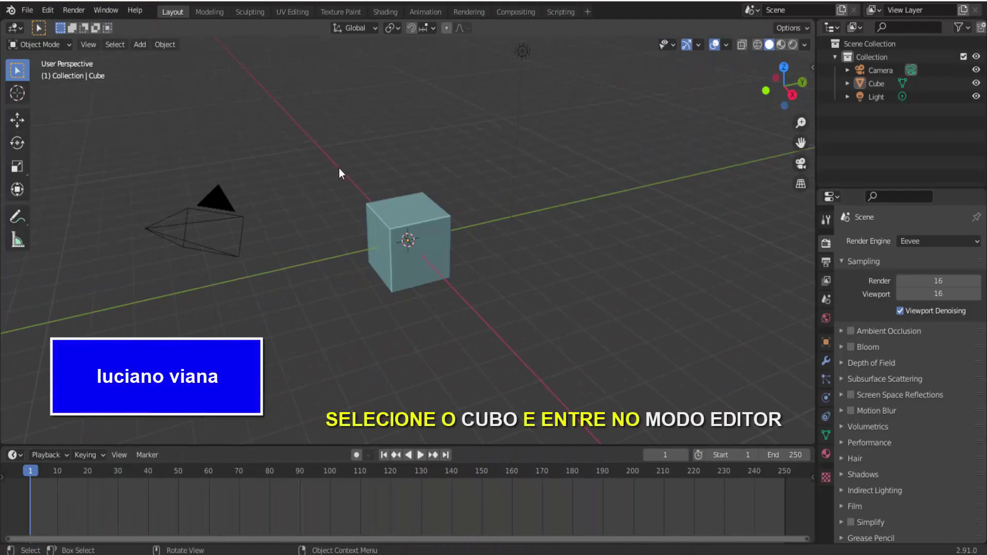
Select the default cube, enter Edit Mode and merge all its vertices into a single point at the centre
{"action": "left_click_drag", "start_coordinate": [333, 157], "coordinate": [474, 337]}
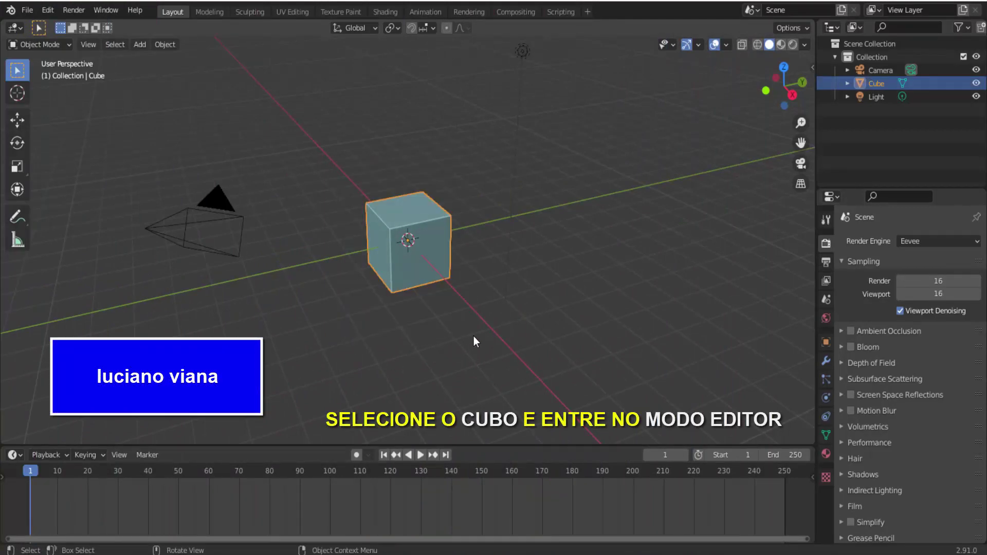
{"action": "left_click", "coordinate": [49, 44]}
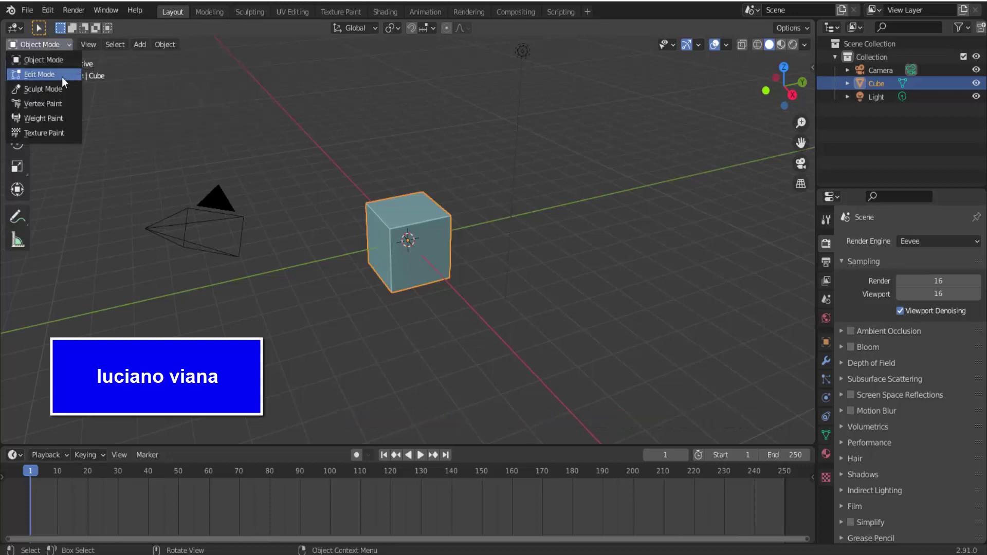
{"action": "left_click", "coordinate": [42, 74]}
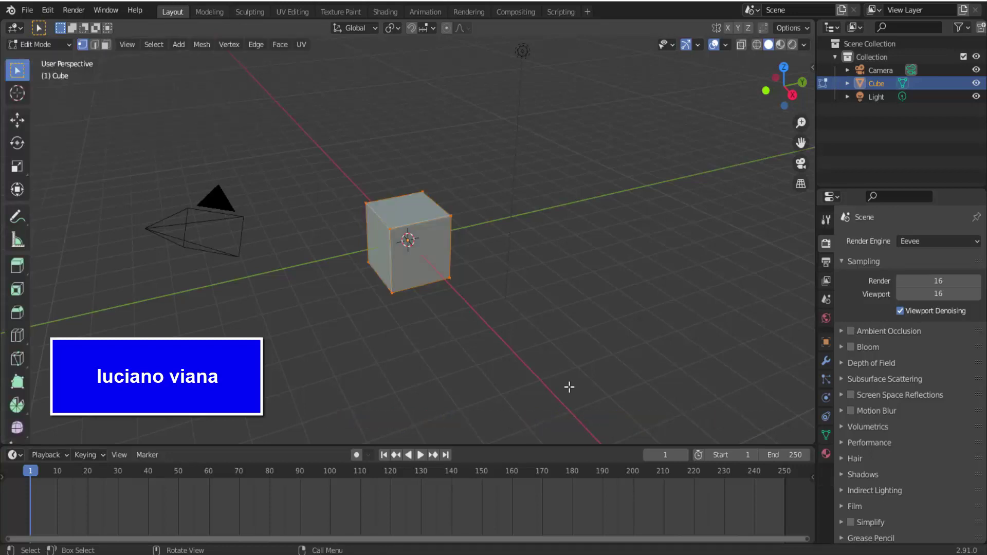
{"action": "key", "text": "m"}
{"action": "left_click", "coordinate": [617, 198]}
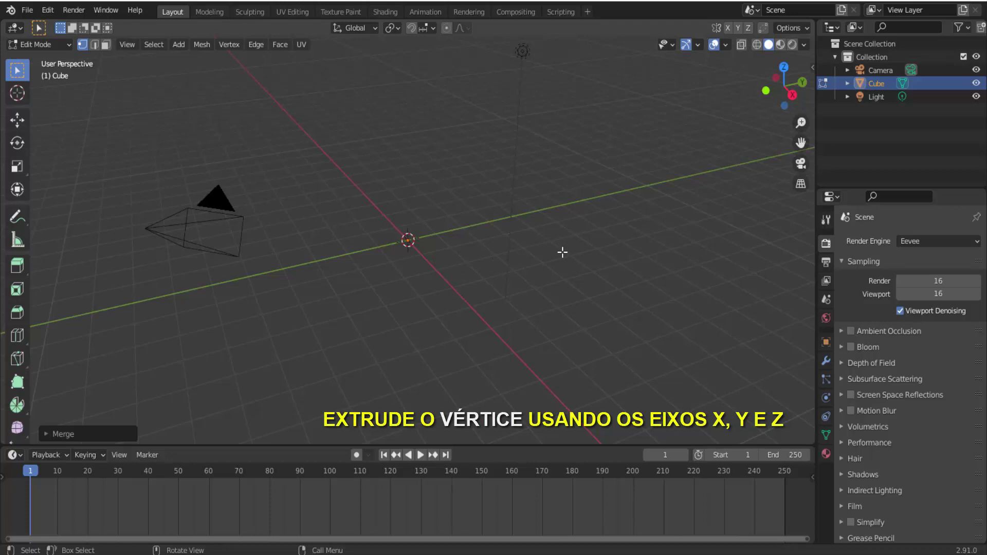
Extrude the merged vertex along the positive Y axis, and extrude the new end vertex upward along Z
{"action": "key", "text": "e"}
{"action": "key", "text": "y"}
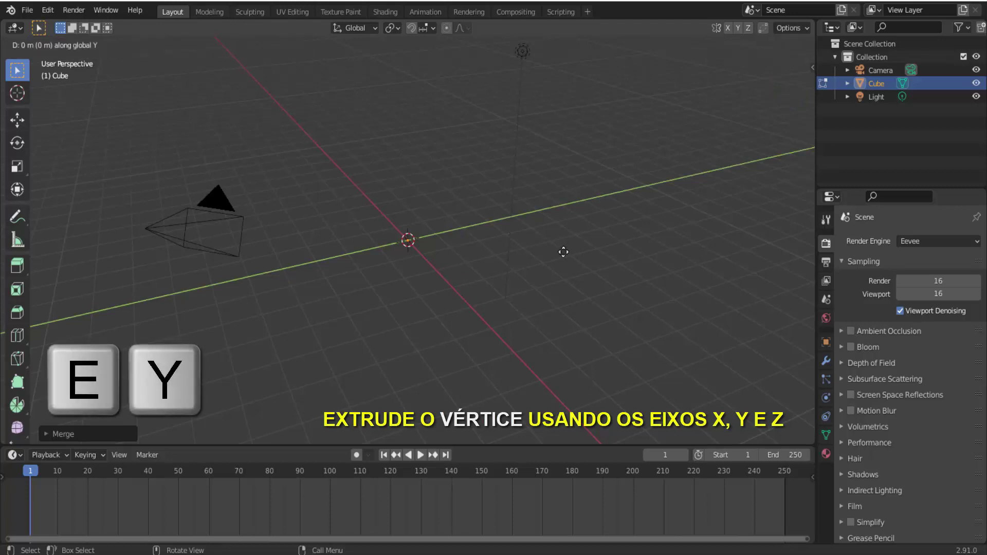
{"action": "left_click", "coordinate": [648, 246]}
{"action": "key", "text": "e"}
{"action": "key", "text": "z"}
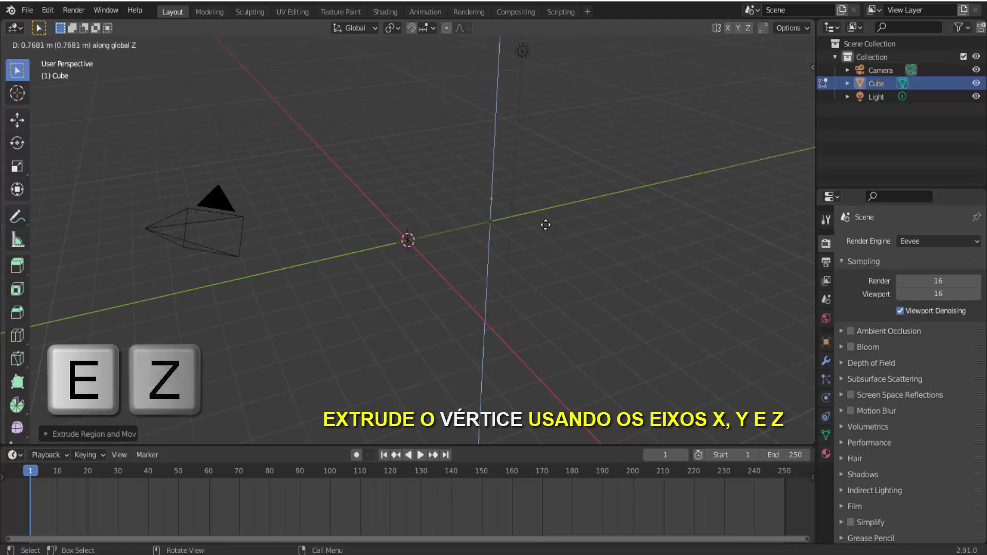
{"action": "left_click", "coordinate": [563, 157]}
Bevel the corner vertex between the Y and Z segments about 0.44 m wide with 5 segments
{"action": "left_click", "coordinate": [583, 239]}
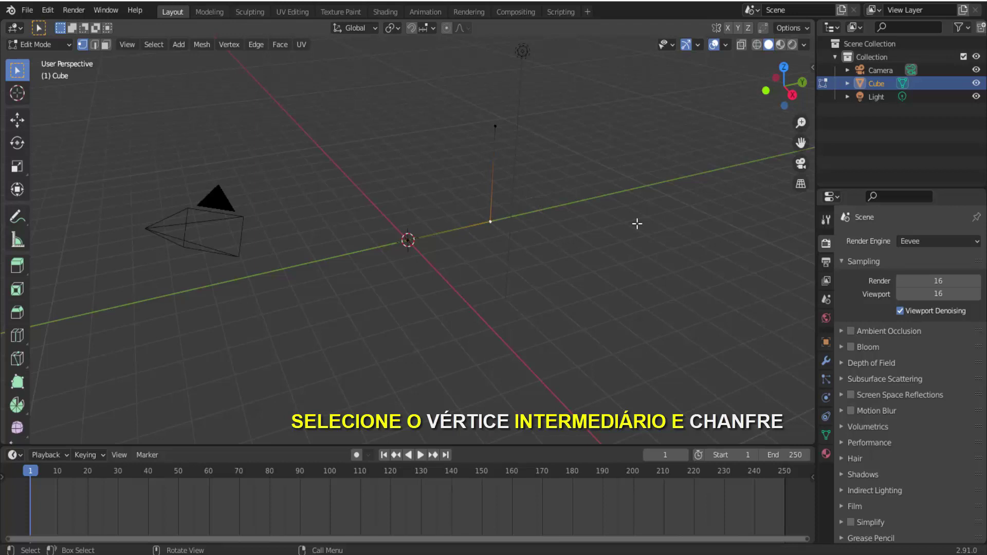
{"action": "key", "text": "ctrl+shift+b"}
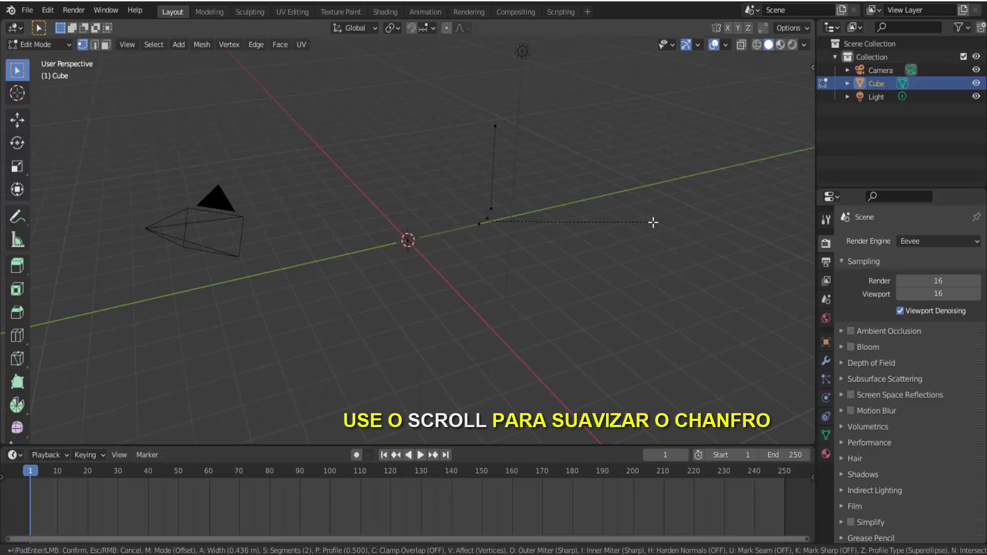
{"action": "left_click", "coordinate": [652, 222]}
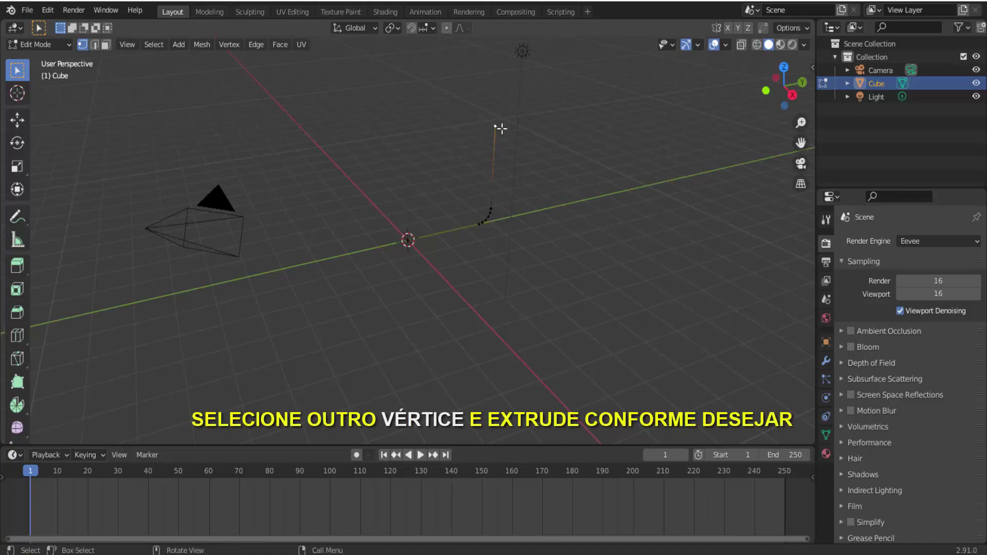
Extrude the upper end vertex about 2.5 m along X, then extrude the new end about 3.5 m along Y
{"action": "key", "text": "e"}
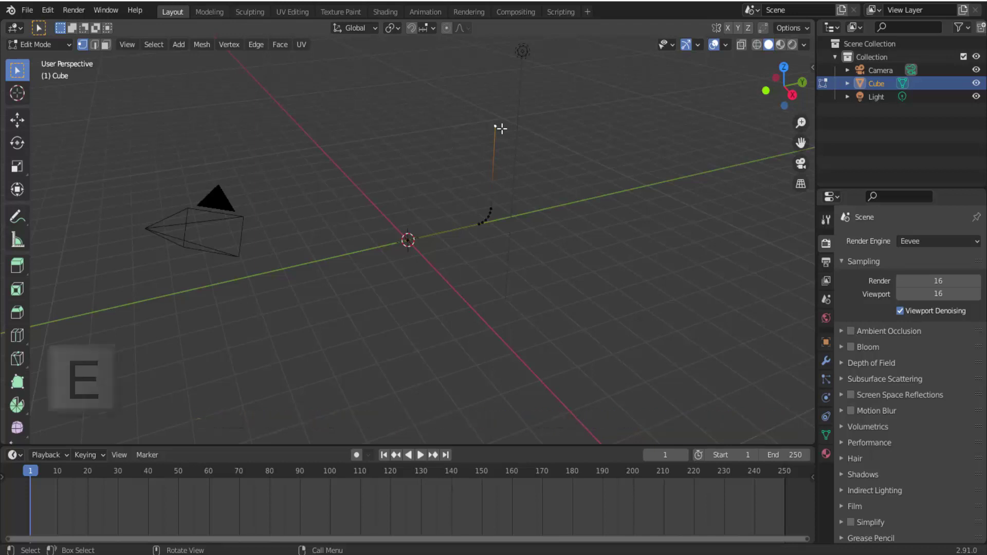
{"action": "key", "text": "x"}
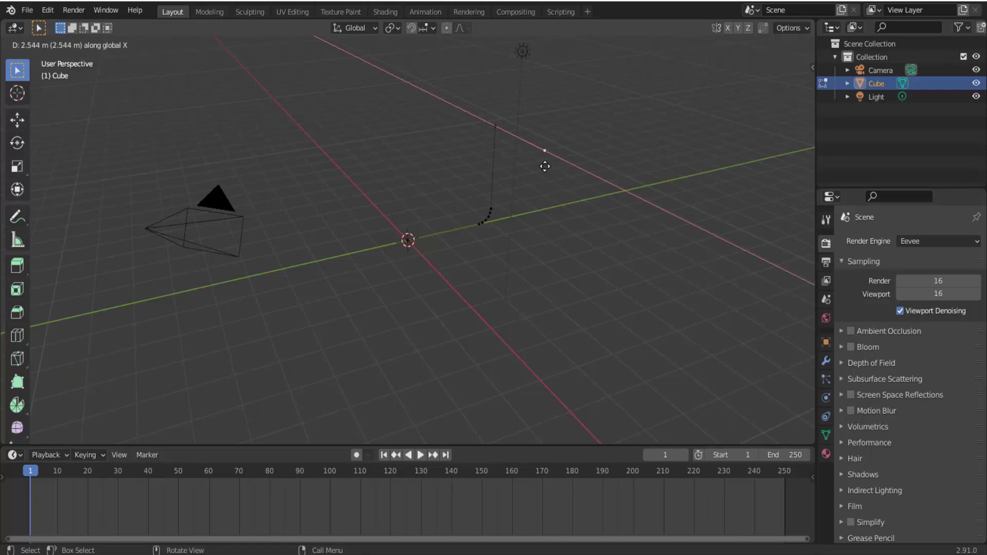
{"action": "left_click", "coordinate": [544, 166]}
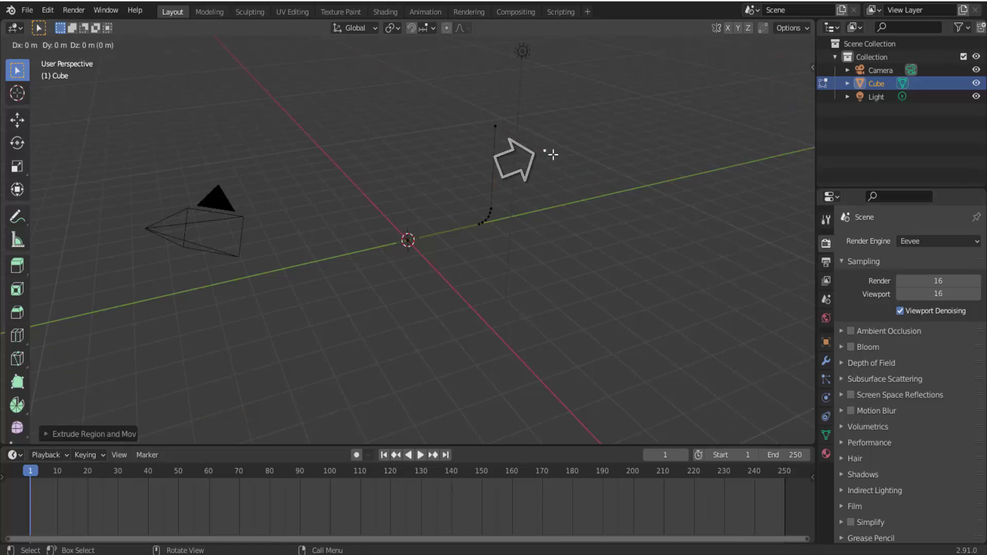
{"action": "key", "text": "e"}
{"action": "key", "text": "y"}
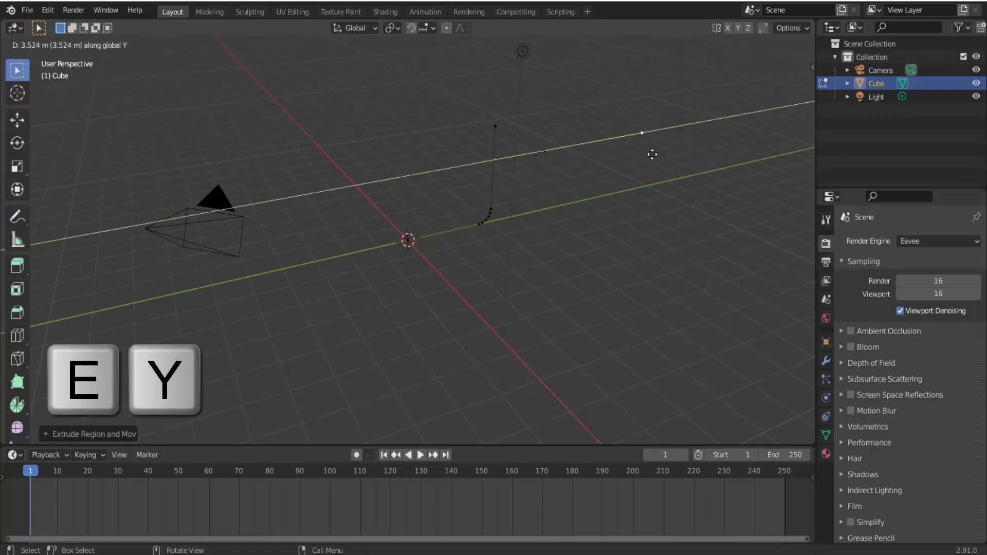
{"action": "left_click", "coordinate": [649, 153]}
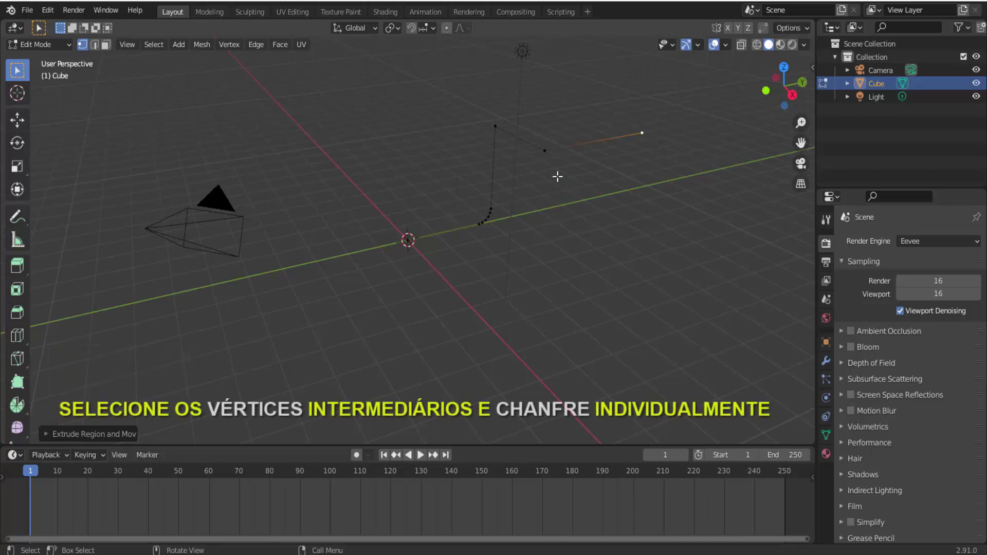
Vertex-bevel the X–Y corner about 0.33 m and the Z–X corner about 0.50 m, each with 5 segments
{"action": "left_click", "coordinate": [546, 150]}
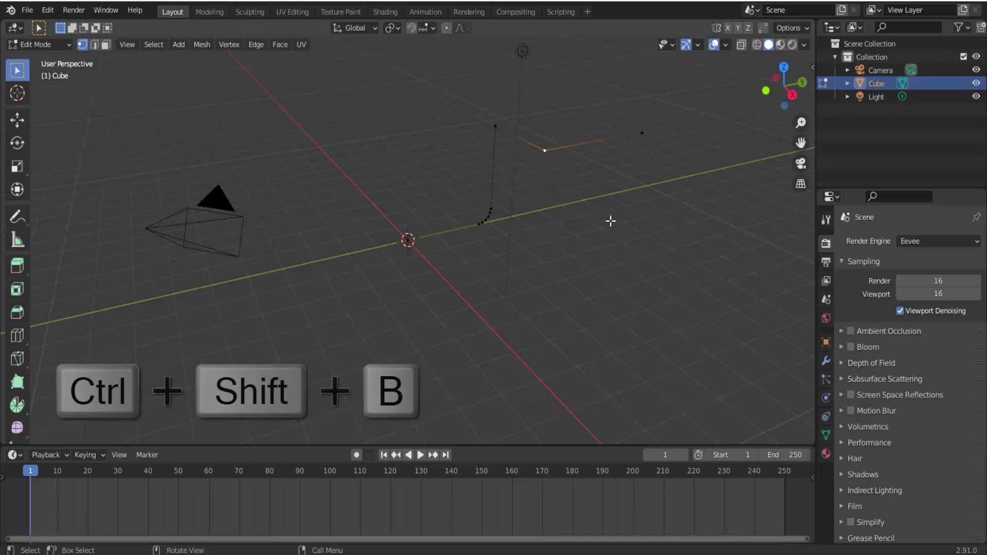
{"action": "key", "text": "ctrl+shift+b"}
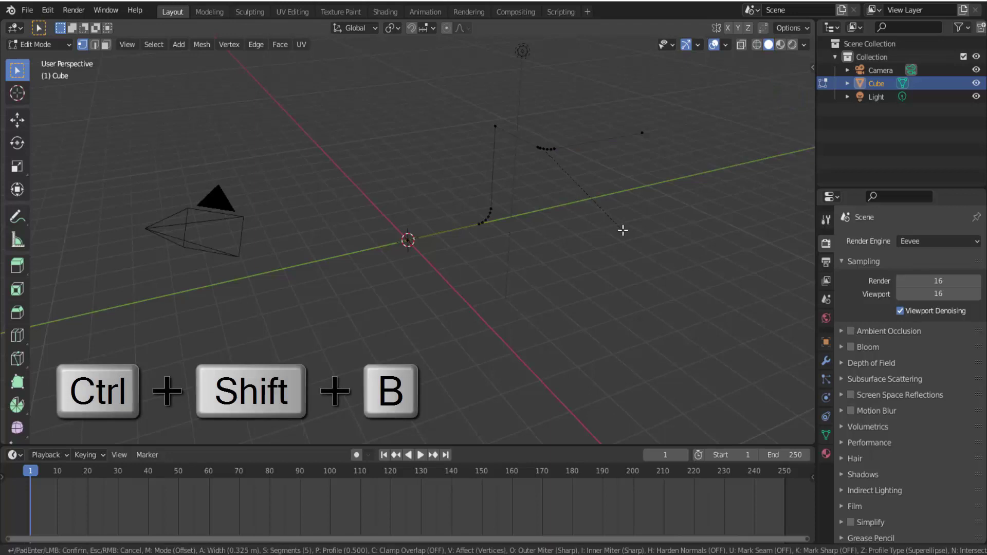
{"action": "left_click", "coordinate": [622, 230]}
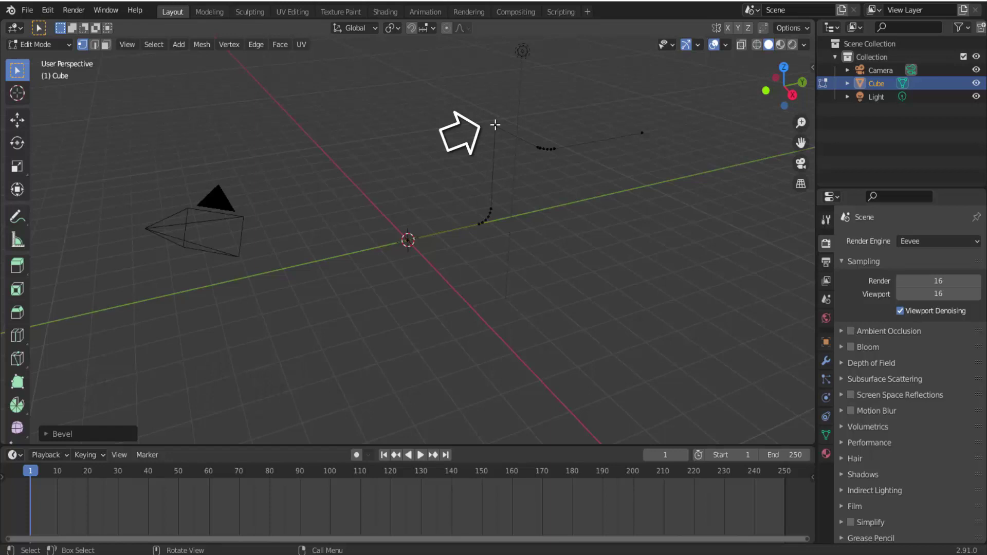
{"action": "key", "text": "ctrl+shift+b"}
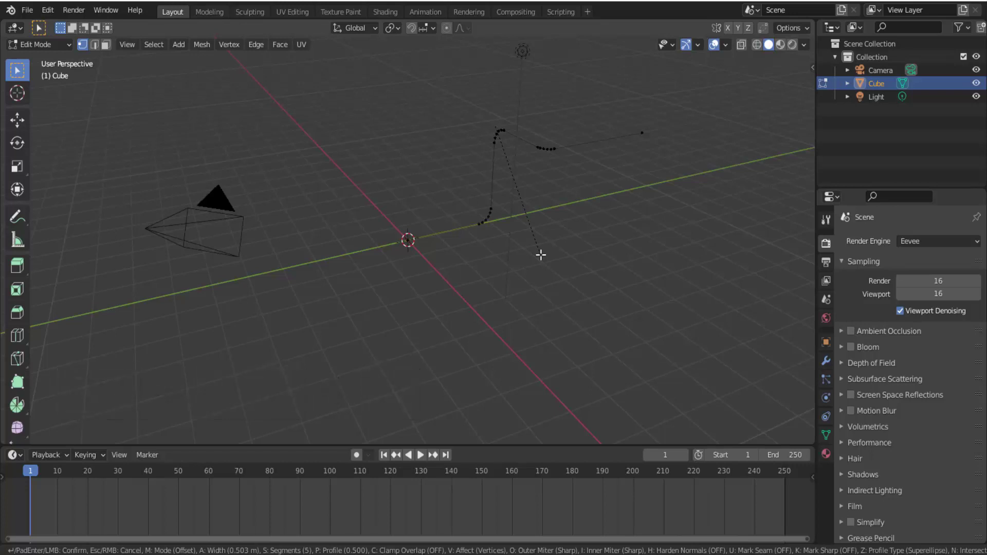
{"action": "left_click", "coordinate": [541, 255]}
Extrude the path's end vertex along negative X past the Y axis and vertex-bevel the corner where this segment starts
{"action": "middle_click_drag", "start_coordinate": [540, 255], "coordinate": [304, 265]}
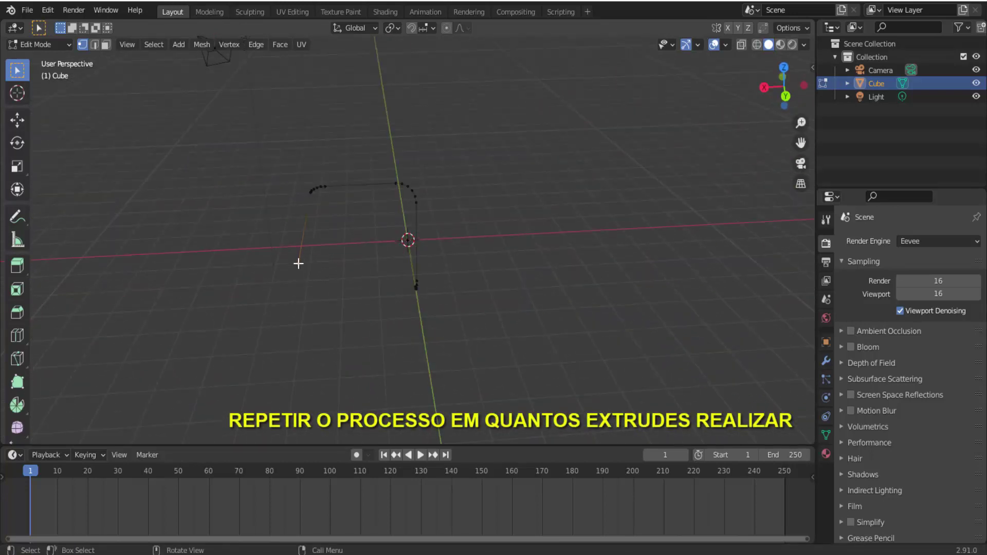
{"action": "key", "text": "e"}
{"action": "key", "text": "x"}
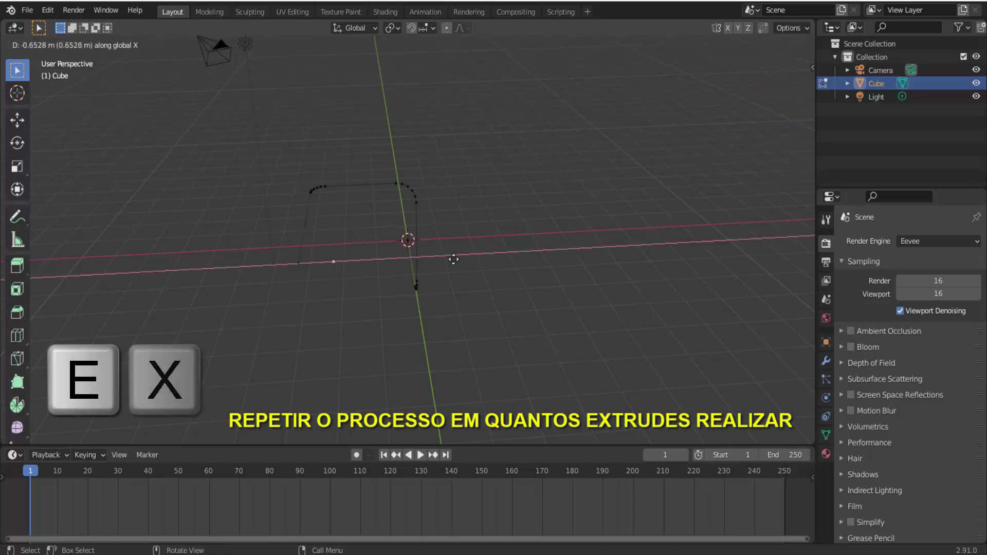
{"action": "left_click", "coordinate": [597, 260]}
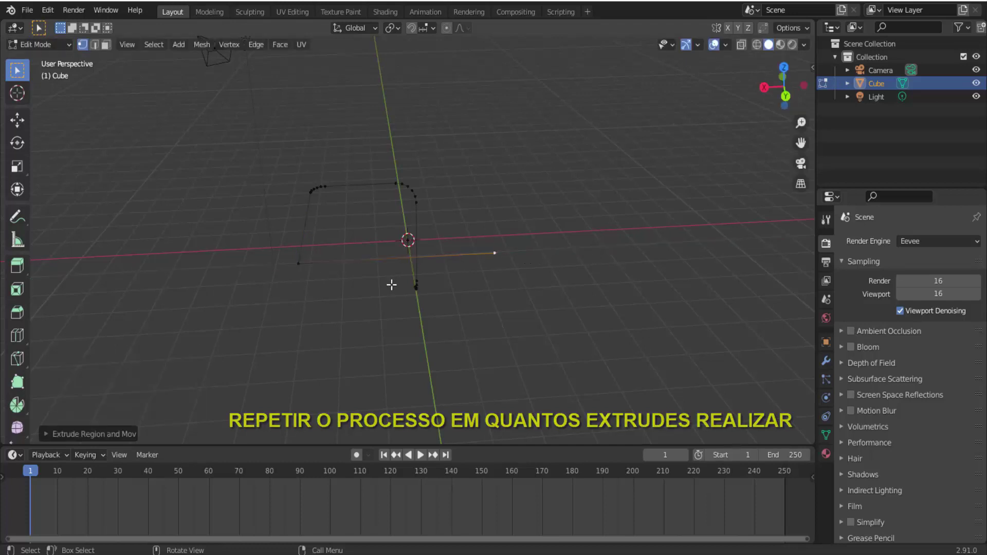
{"action": "left_click", "coordinate": [298, 263]}
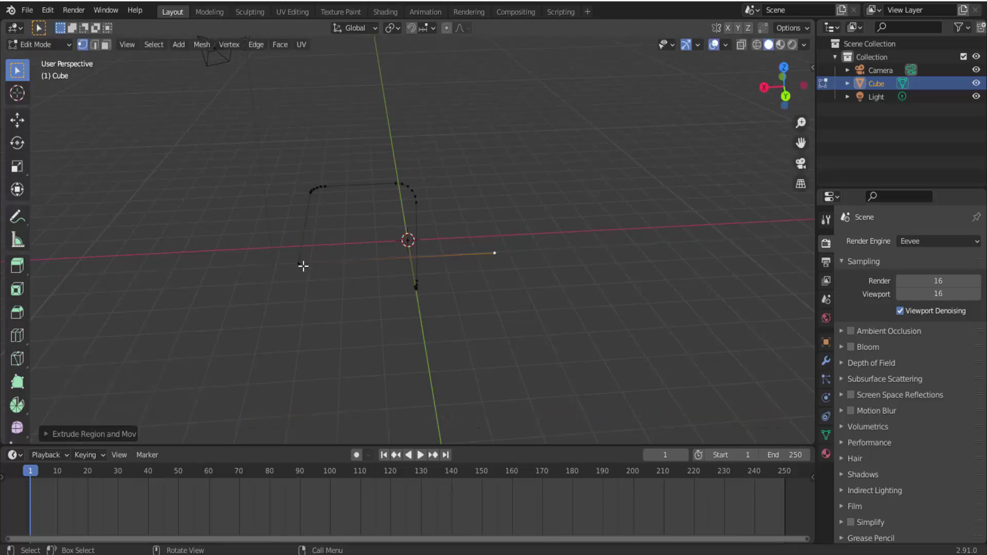
{"action": "key", "text": "ctrl+shift+b"}
Extrude the path's end vertex upward along Z and bevel the corner below it about 0.32 m with 5 segments
{"action": "left_click", "coordinate": [496, 250]}
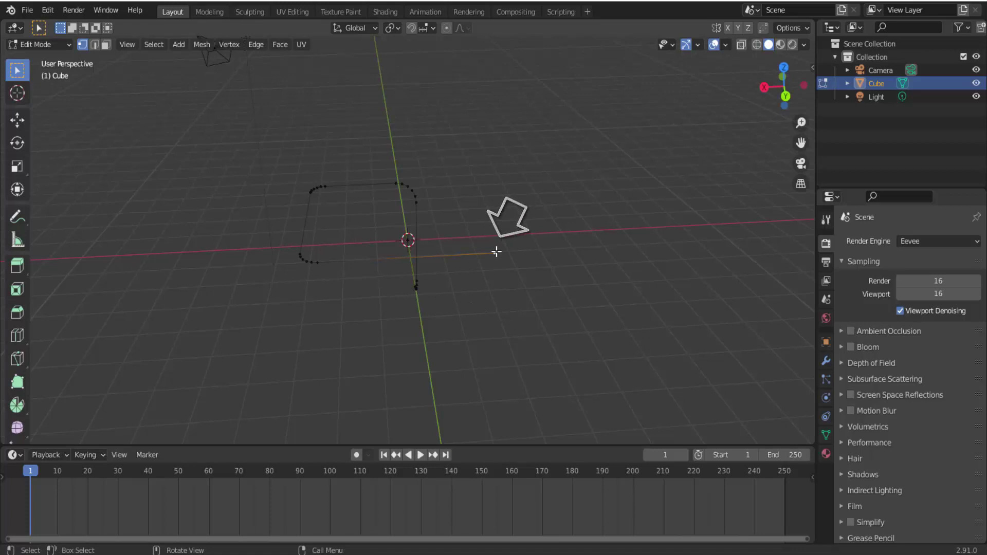
{"action": "key", "text": "e"}
{"action": "key", "text": "z"}
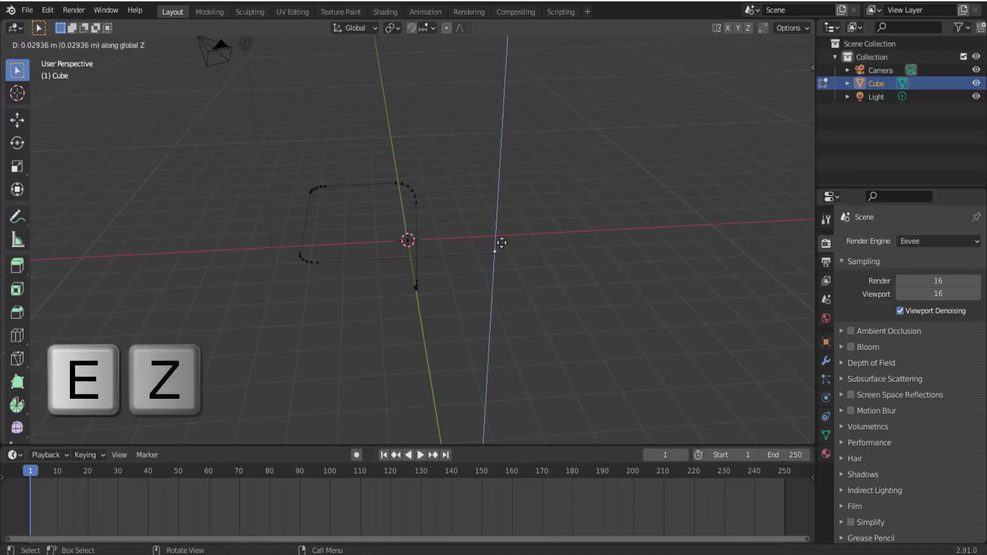
{"action": "left_click", "coordinate": [537, 122]}
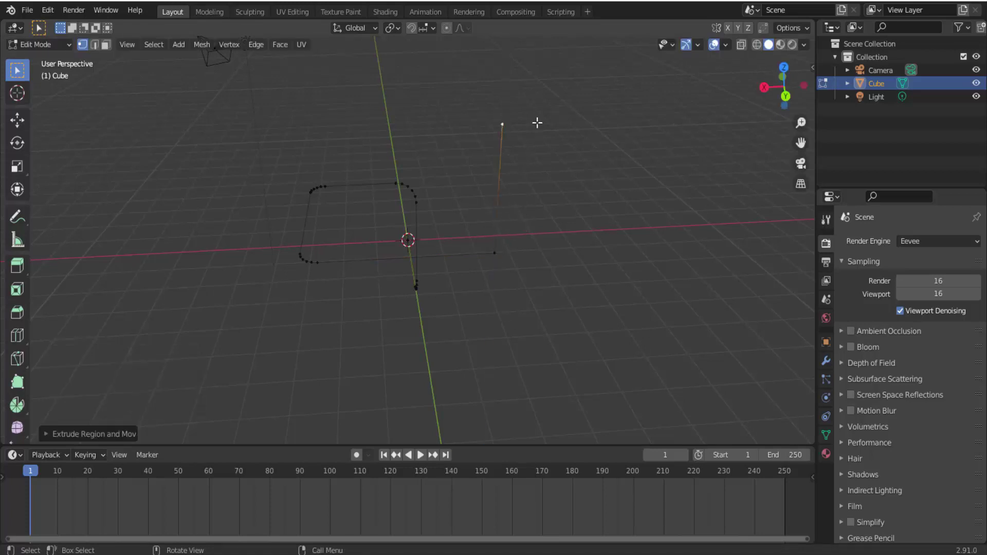
{"action": "key", "text": "ctrl+shift+b"}
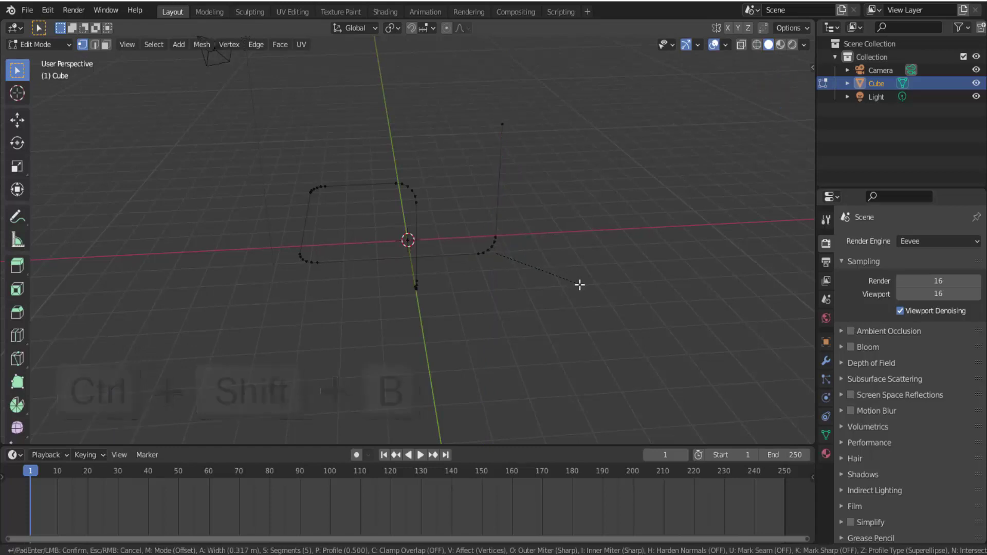
Hide the light and the camera in the viewport and return the path object to Object Mode
{"action": "left_click", "coordinate": [975, 96]}
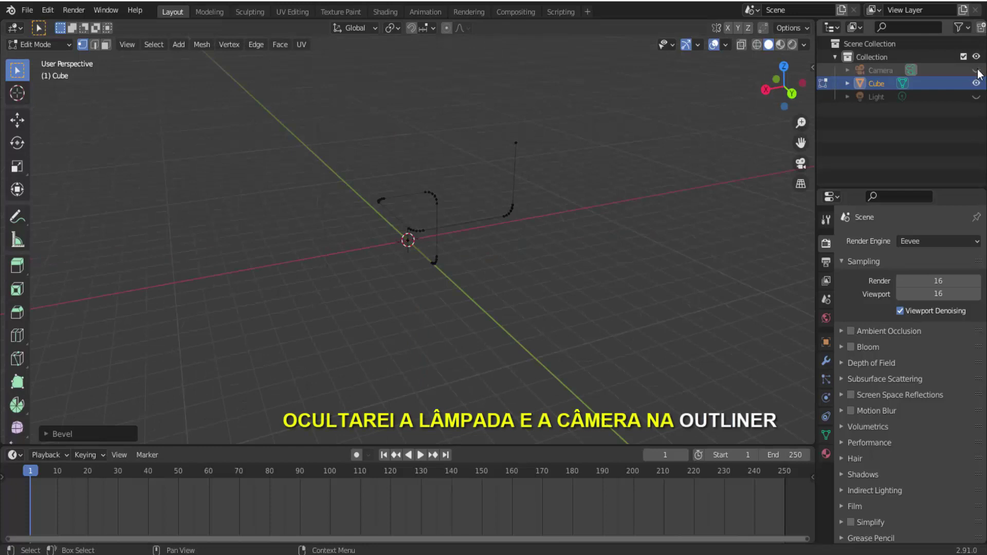
{"action": "left_click", "coordinate": [65, 44]}
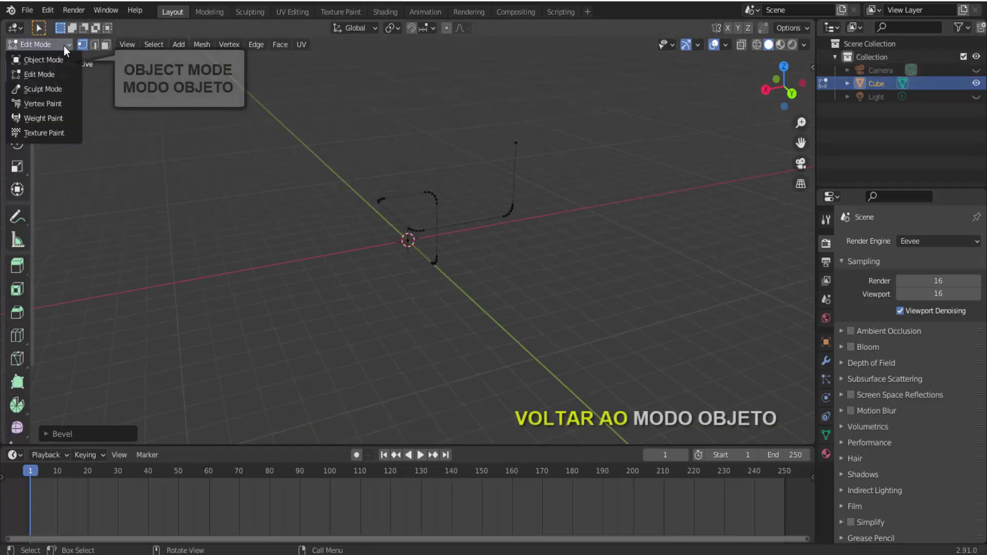
{"action": "left_click", "coordinate": [61, 57]}
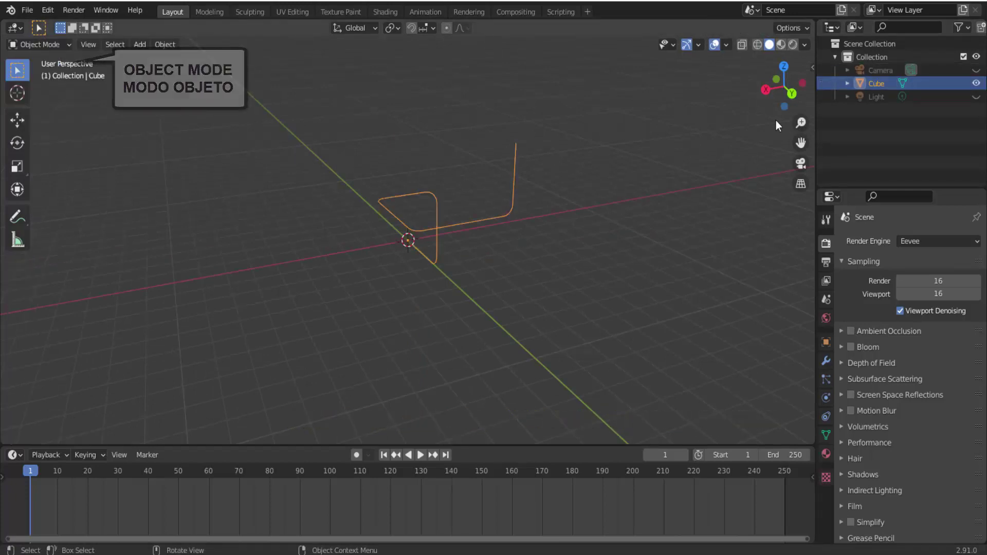
Convert the selected mesh path into a curve object
{"action": "left_click_drag", "start_coordinate": [778, 97], "coordinate": [916, 105]}
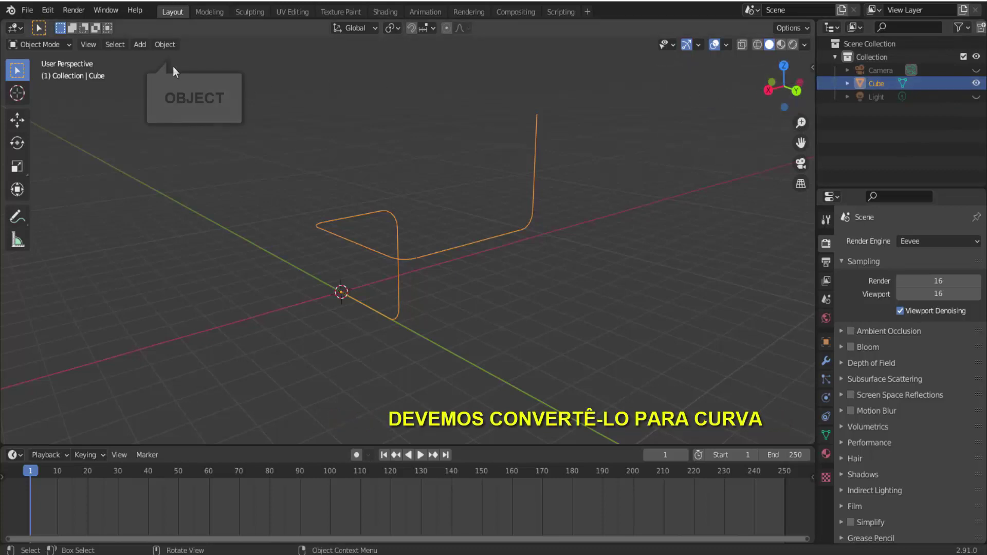
{"action": "left_click", "coordinate": [165, 45]}
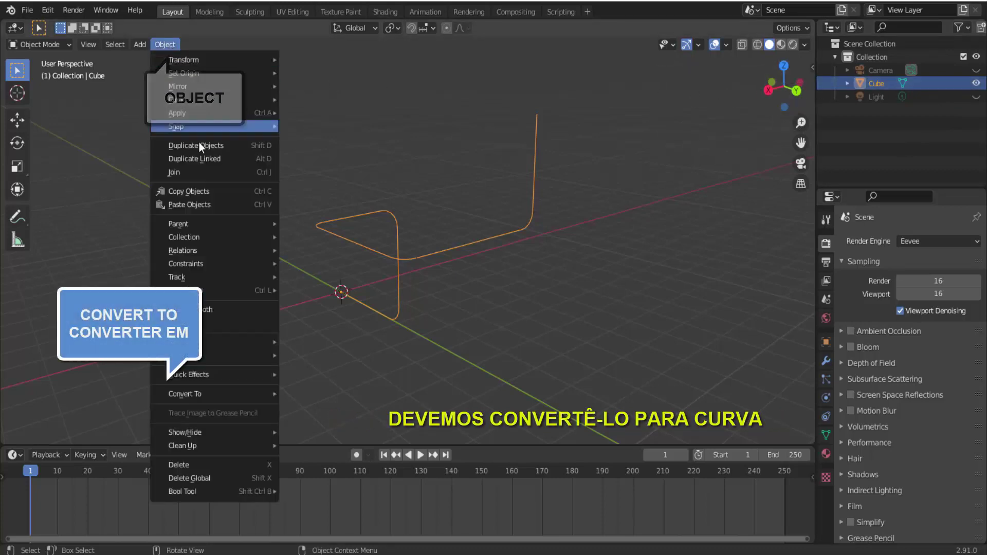
{"action": "mouse_move", "coordinate": [171, 395]}
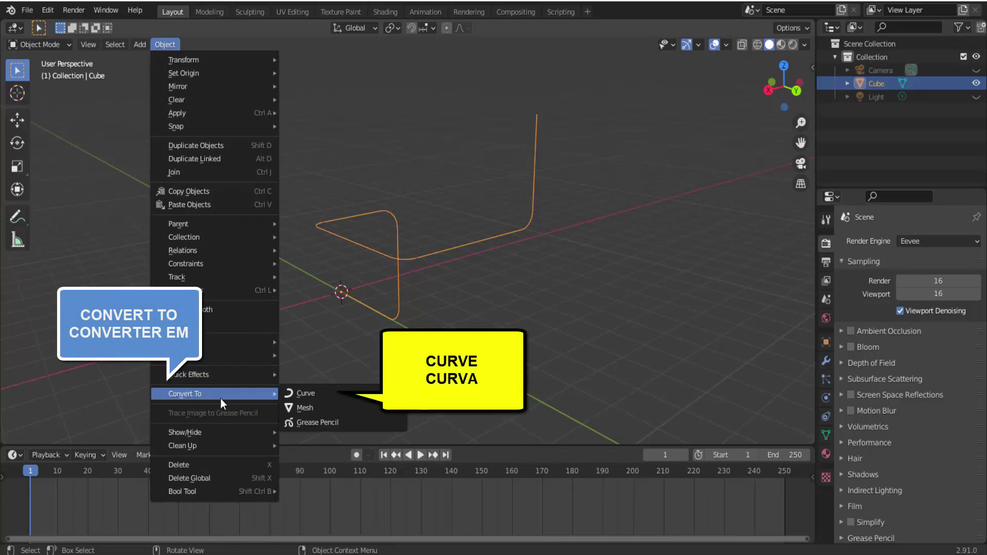
{"action": "left_click", "coordinate": [326, 395]}
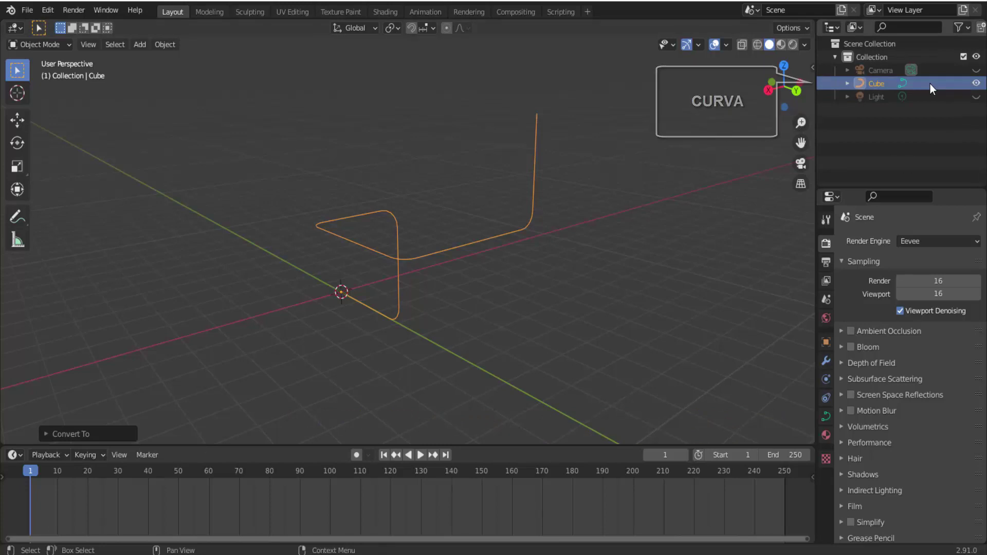
Deselect the path and add a Bezier circle curve at the world origin
{"action": "left_click", "coordinate": [557, 84]}
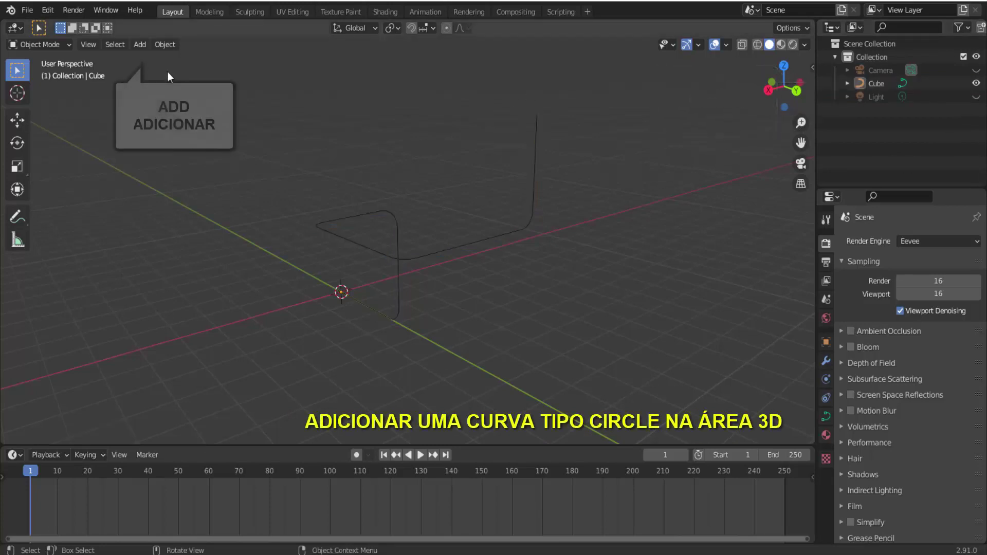
{"action": "left_click", "coordinate": [140, 45]}
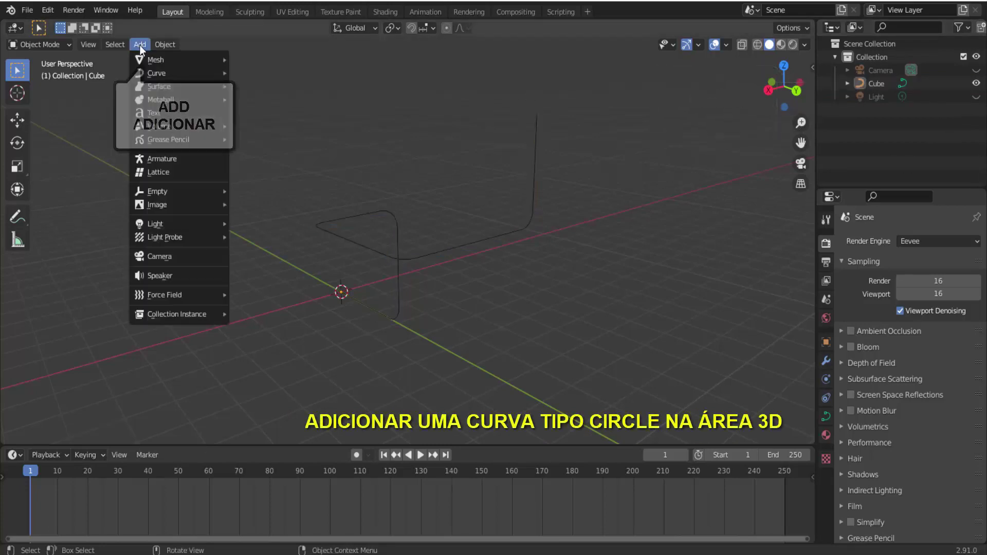
{"action": "mouse_move", "coordinate": [154, 76]}
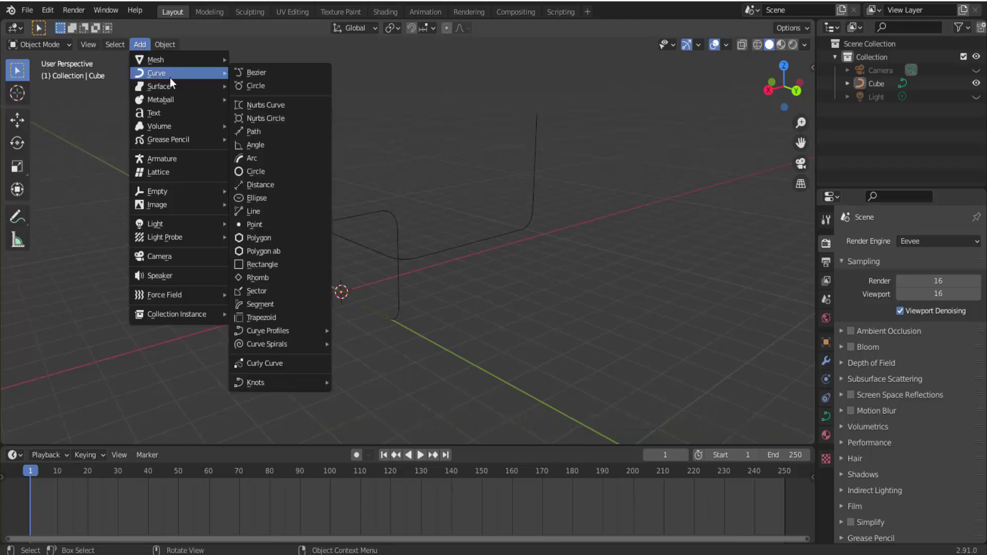
{"action": "left_click", "coordinate": [289, 88]}
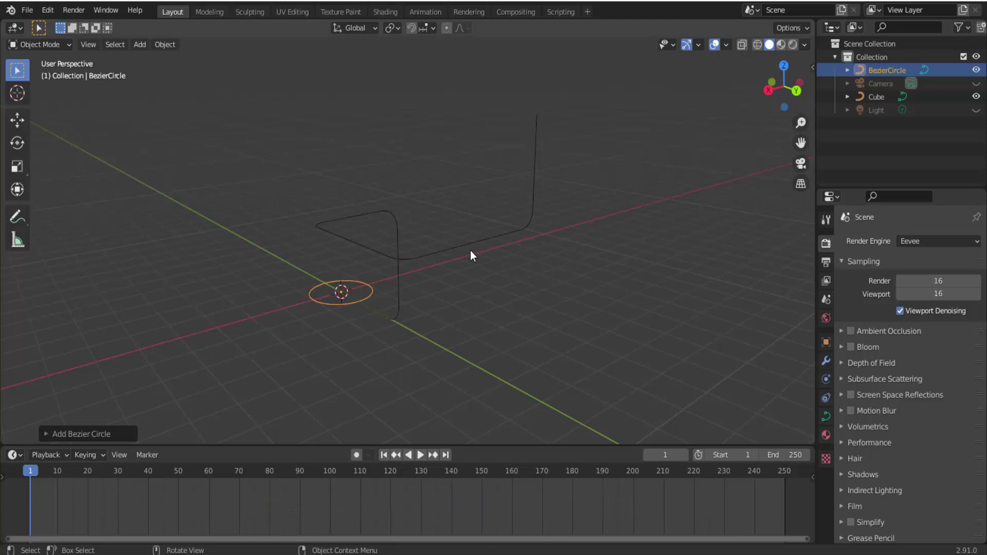
Set the path curve's bevel mode to Object and pick the Bezier circle as its bevel profile
{"action": "left_click", "coordinate": [536, 160]}
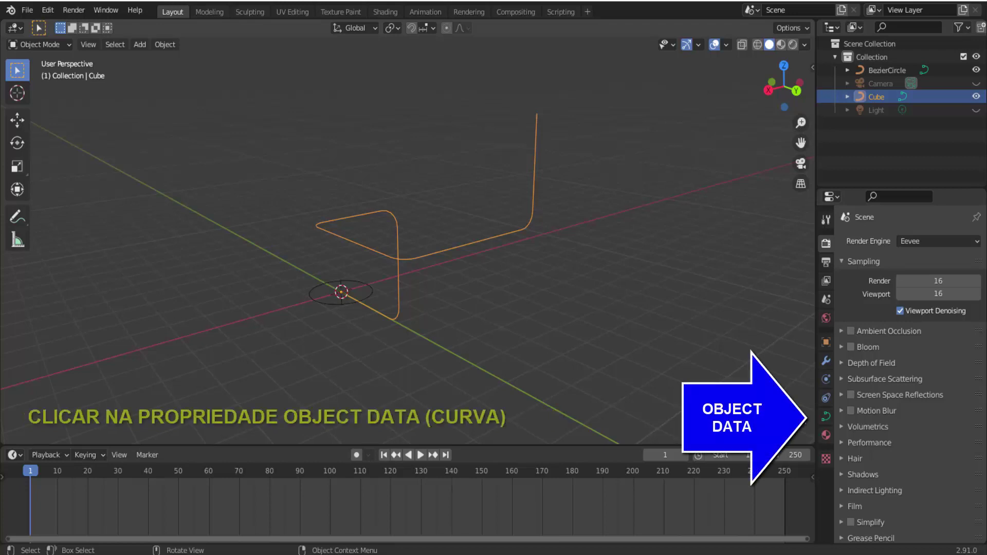
{"action": "left_click", "coordinate": [825, 418]}
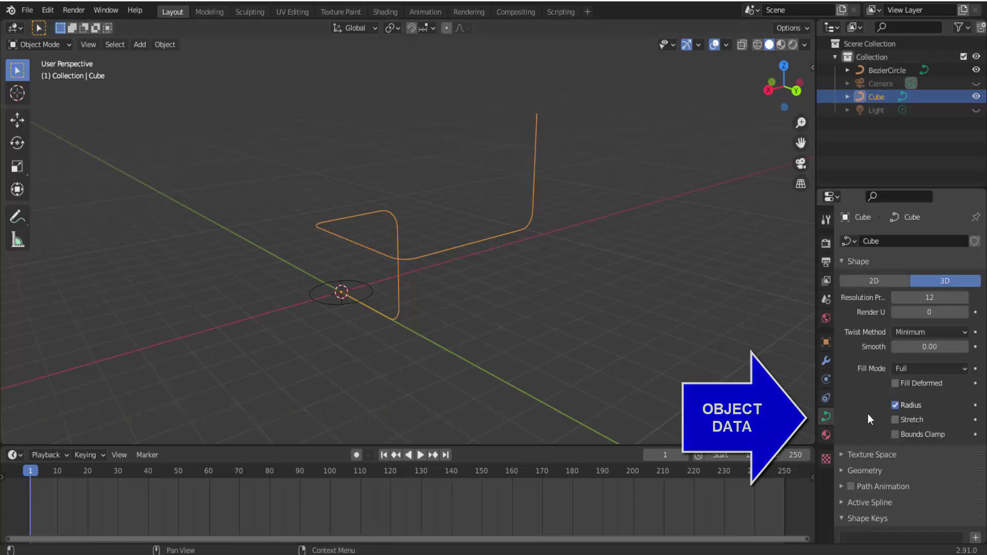
{"action": "scroll", "coordinate": [867, 414], "scroll_direction": "down", "scroll_amount": 3}
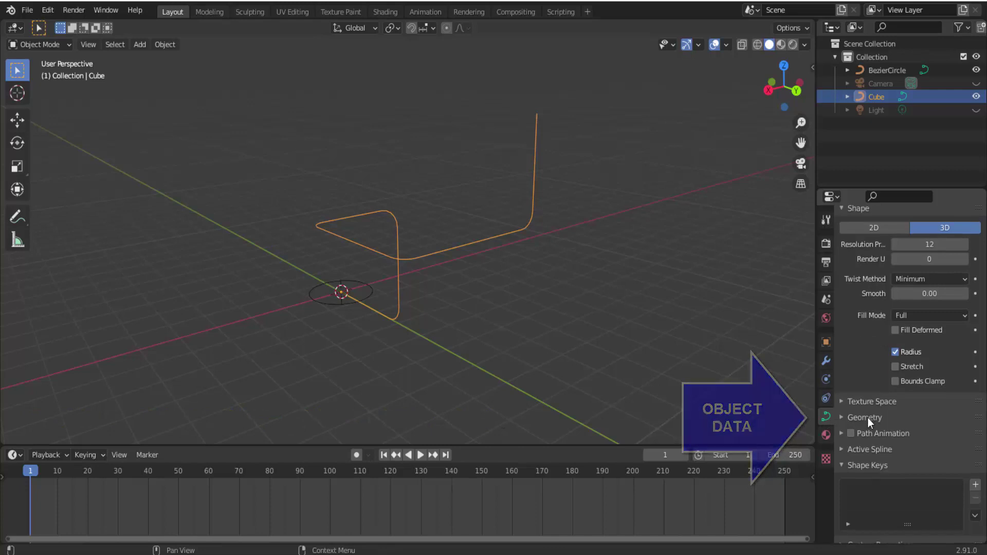
{"action": "left_click", "coordinate": [841, 409]}
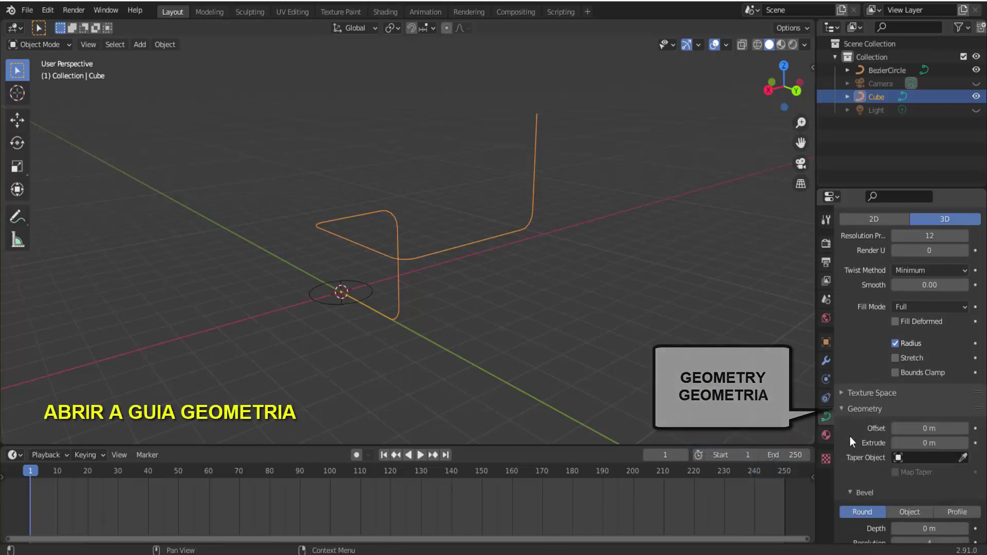
{"action": "scroll", "coordinate": [849, 437], "scroll_direction": "down", "scroll_amount": 8}
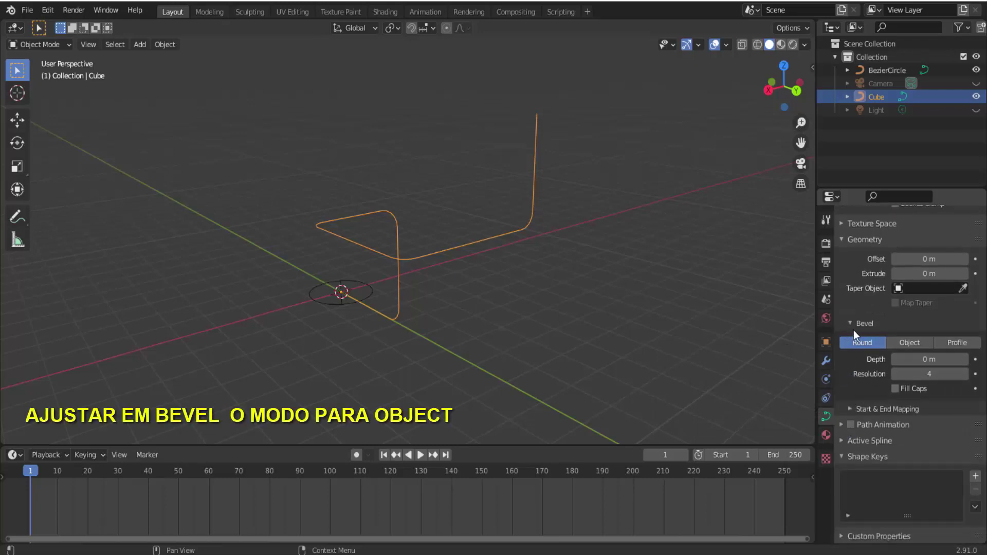
{"action": "left_click", "coordinate": [912, 344]}
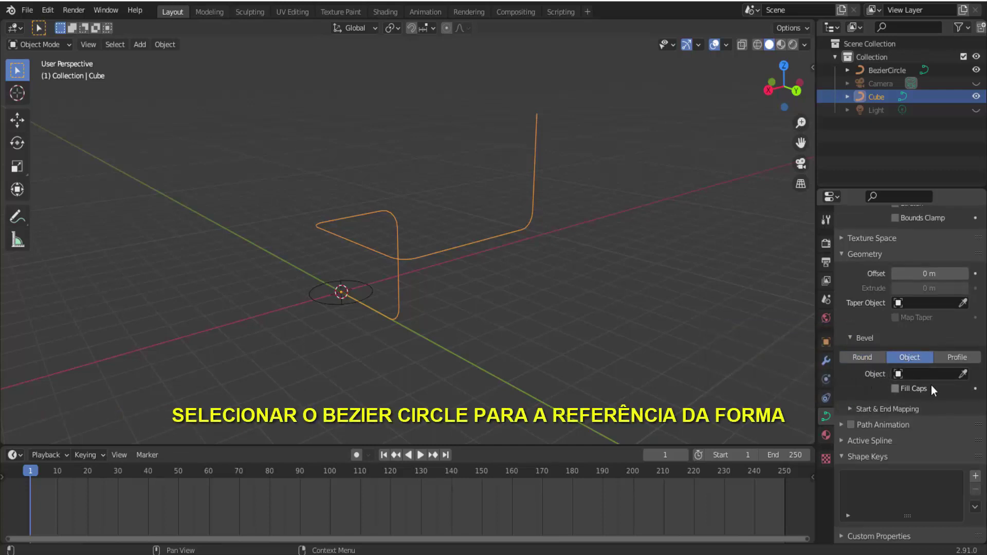
{"action": "left_click", "coordinate": [323, 275]}
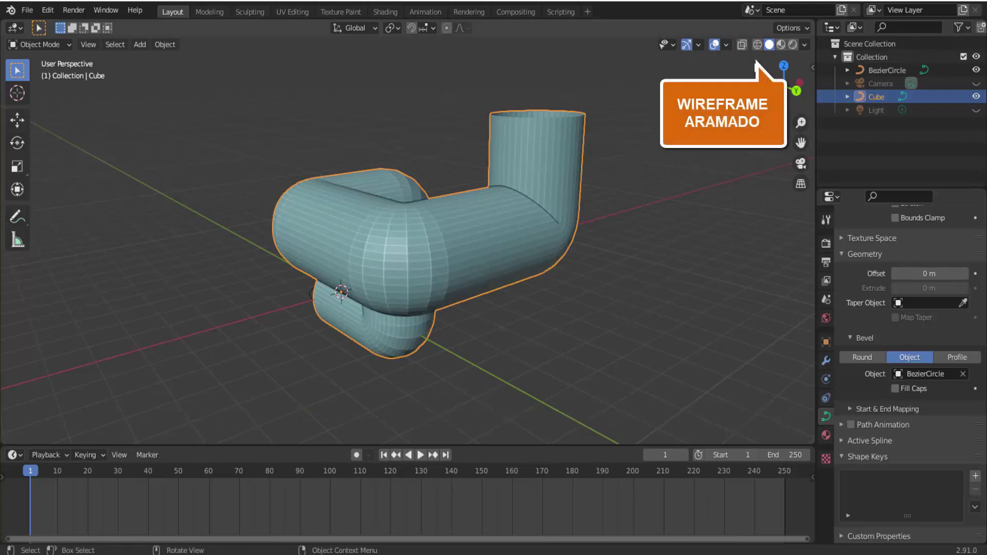
Show the scene in Wireframe shading and move the Bezier circle along positive X, clear of the pipe
{"action": "left_click", "coordinate": [757, 45]}
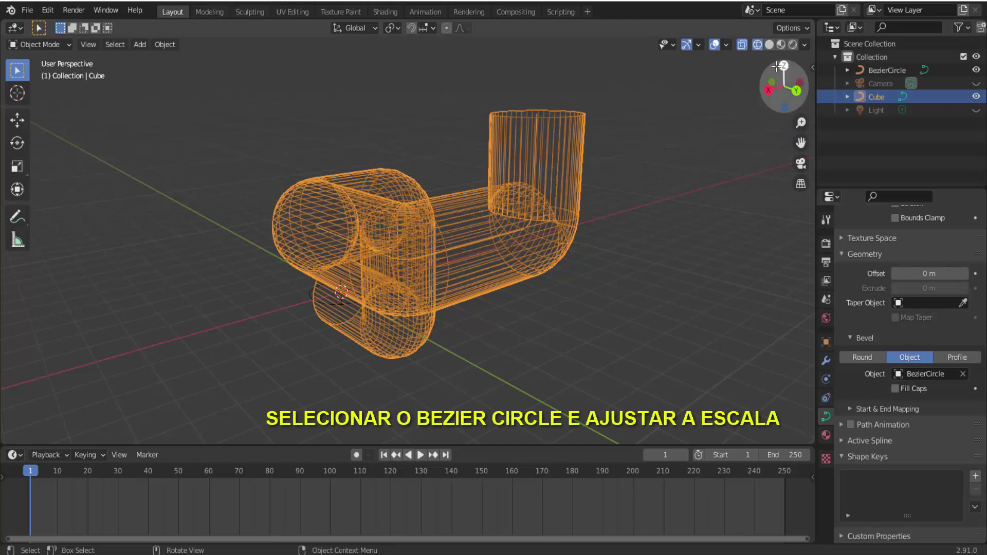
{"action": "left_click", "coordinate": [890, 70]}
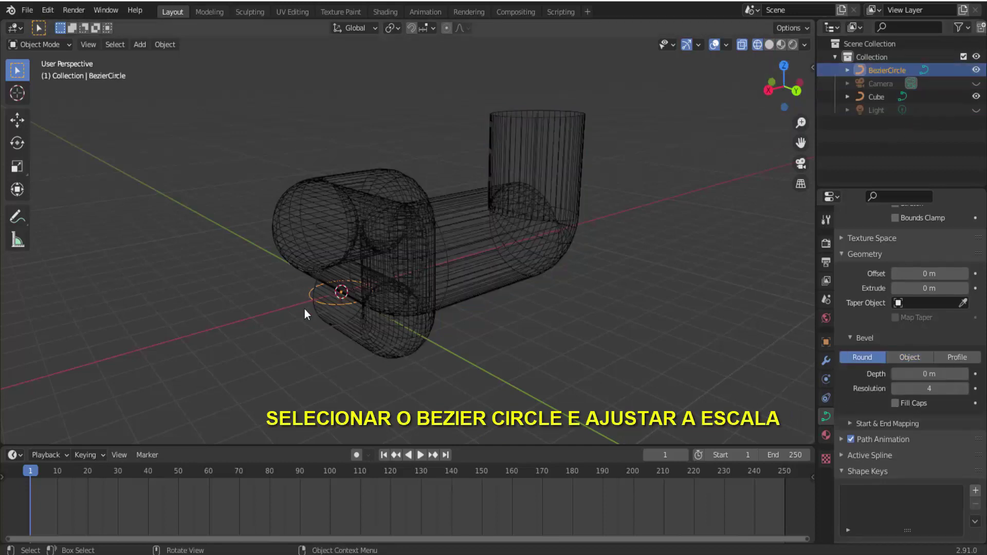
{"action": "left_click", "coordinate": [17, 122]}
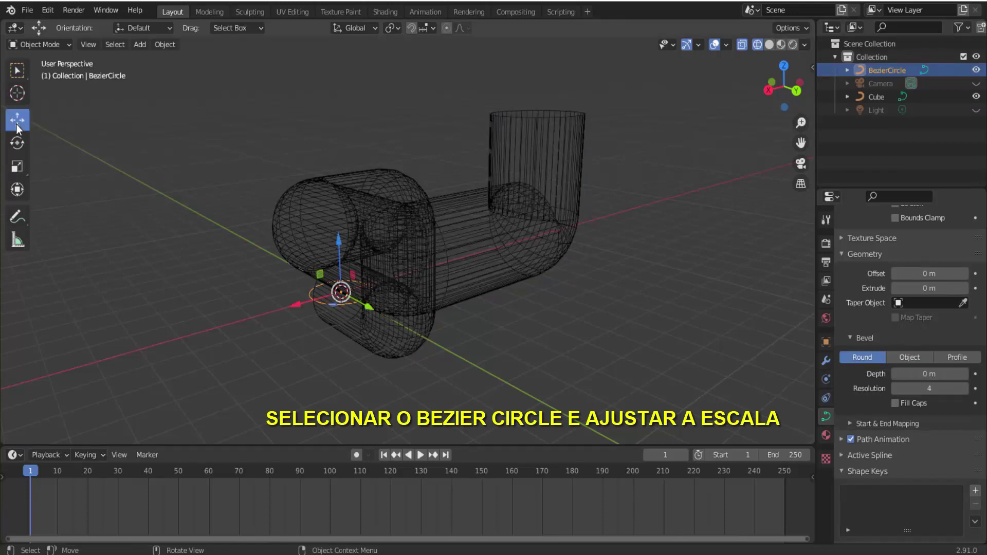
{"action": "left_click_drag", "start_coordinate": [291, 307], "coordinate": [110, 358]}
Scale the Bezier circle down until the pipe becomes a thin tube, and return the viewport to Solid shading
{"action": "key", "text": "s"}
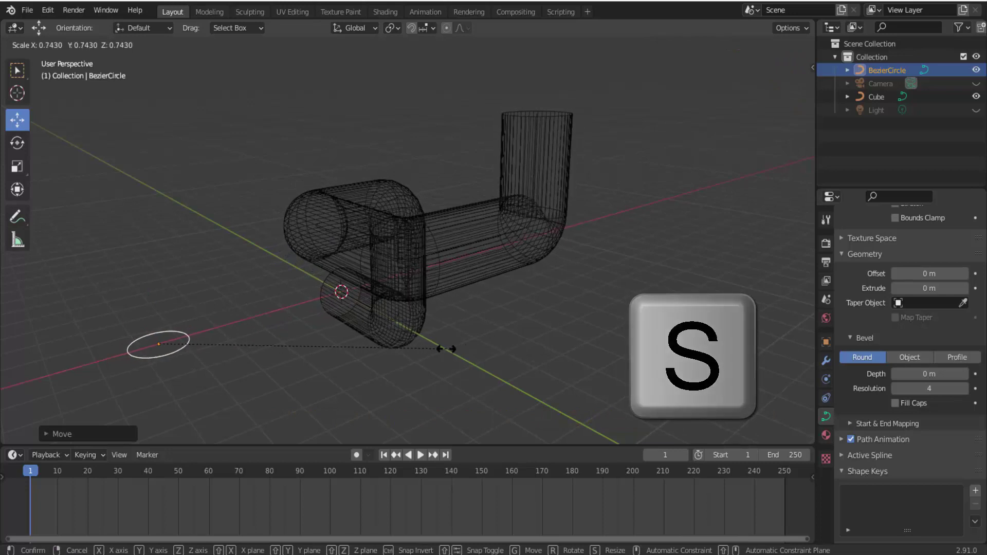
{"action": "left_click", "coordinate": [308, 354]}
{"action": "left_click", "coordinate": [769, 44]}
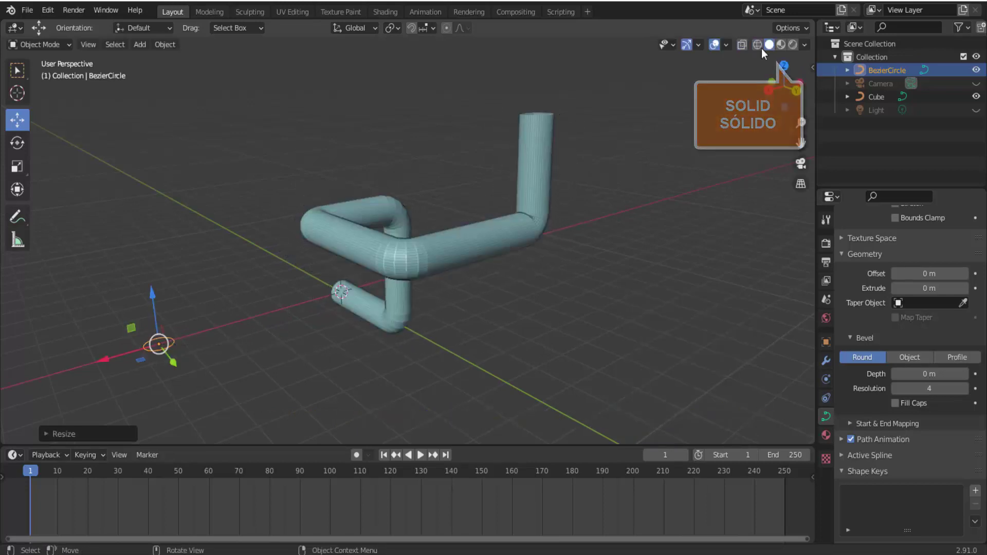
{"action": "key", "text": "s"}
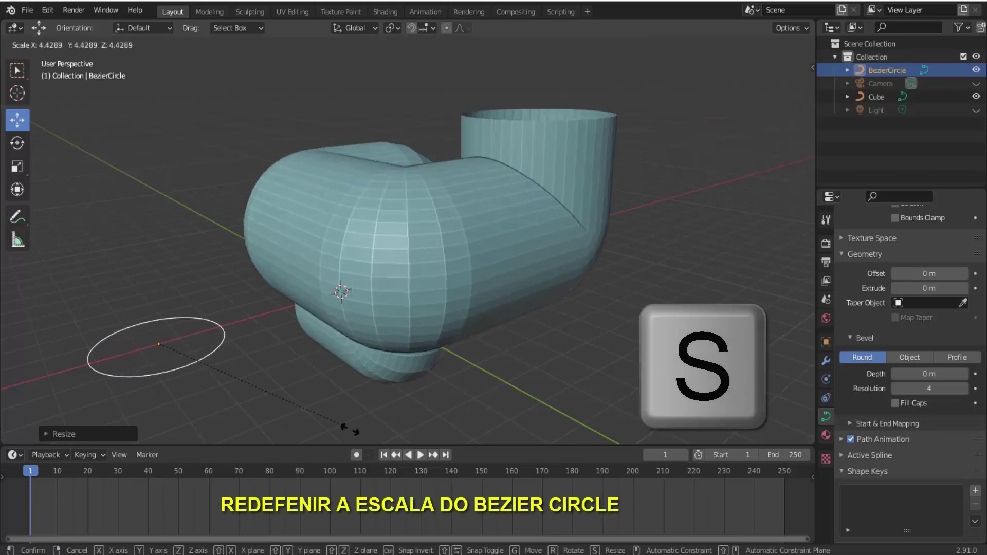
{"action": "left_click", "coordinate": [166, 359]}
Convert the tubular path curve into a mesh object
{"action": "middle_click_drag", "start_coordinate": [473, 161], "coordinate": [523, 145]}
{"action": "left_click", "coordinate": [591, 111]}
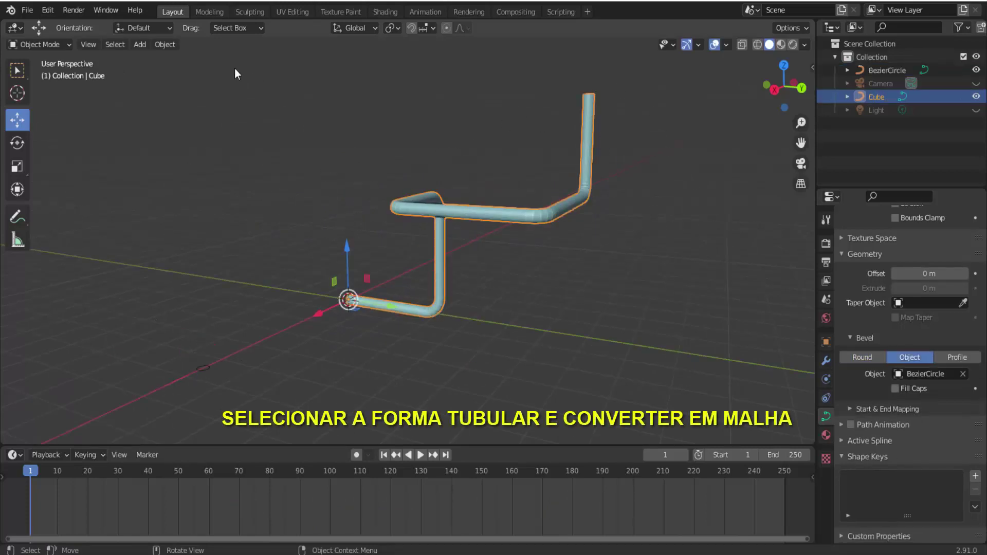
{"action": "left_click", "coordinate": [166, 44]}
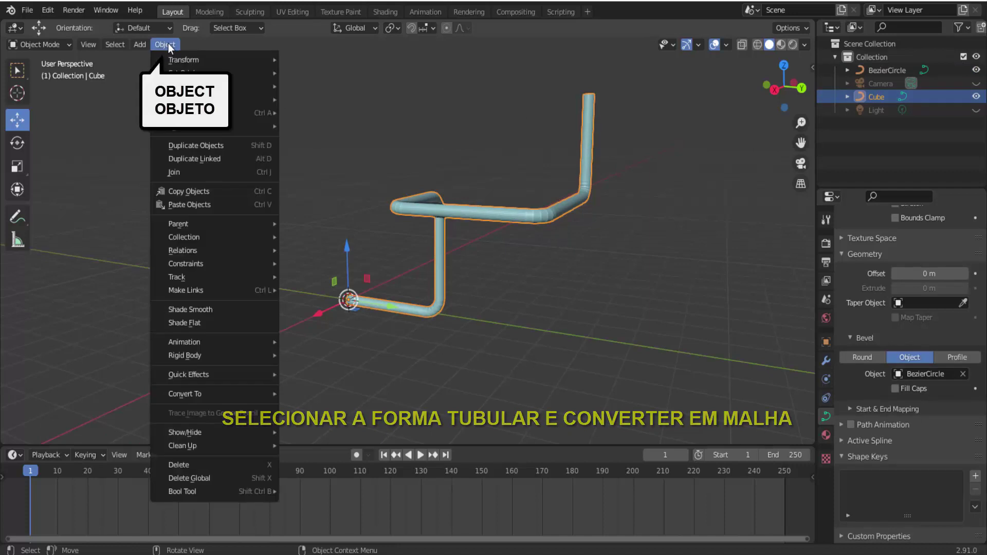
{"action": "mouse_move", "coordinate": [188, 397]}
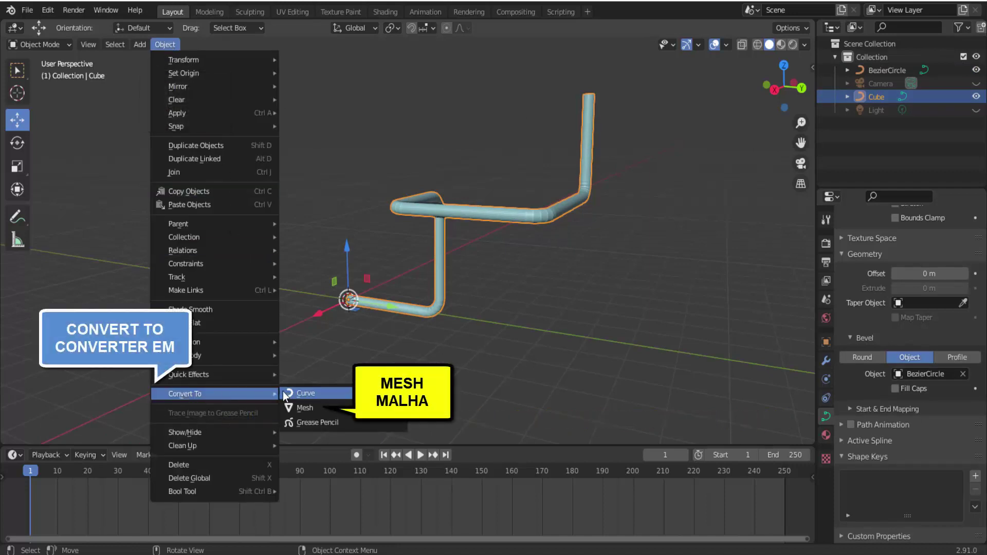
{"action": "left_click", "coordinate": [315, 405]}
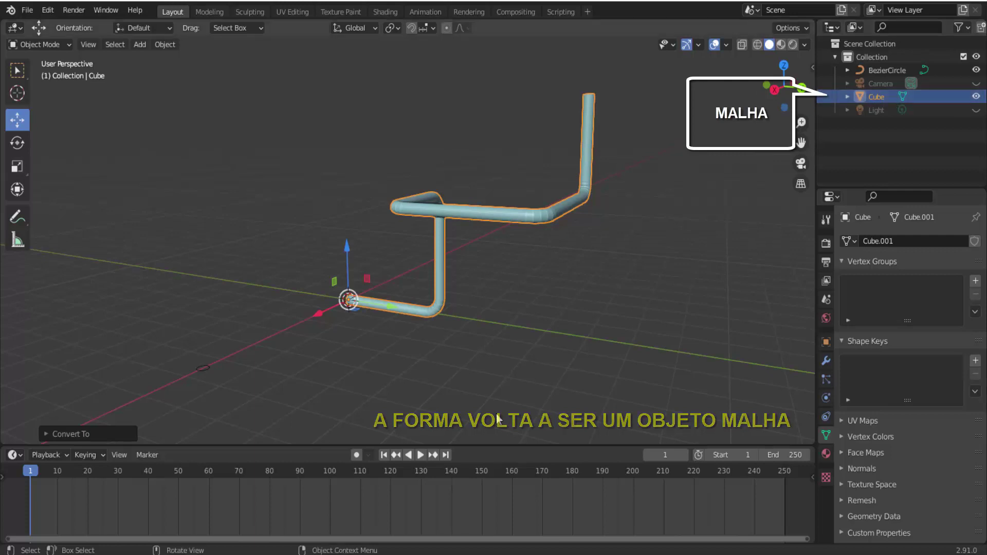
Delete the Bezier circle from the scene
{"action": "left_click_drag", "start_coordinate": [225, 382], "coordinate": [224, 382]}
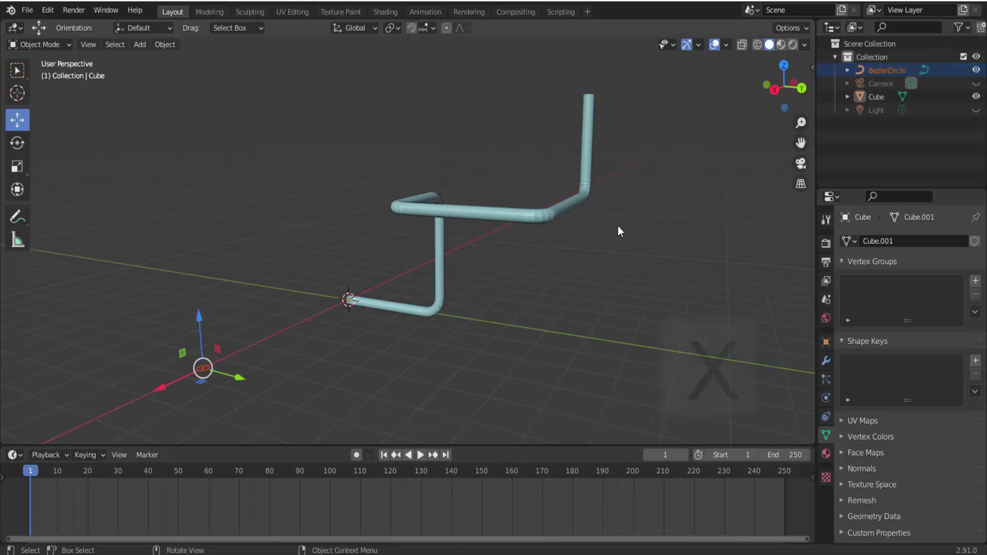
{"action": "key", "text": "x"}
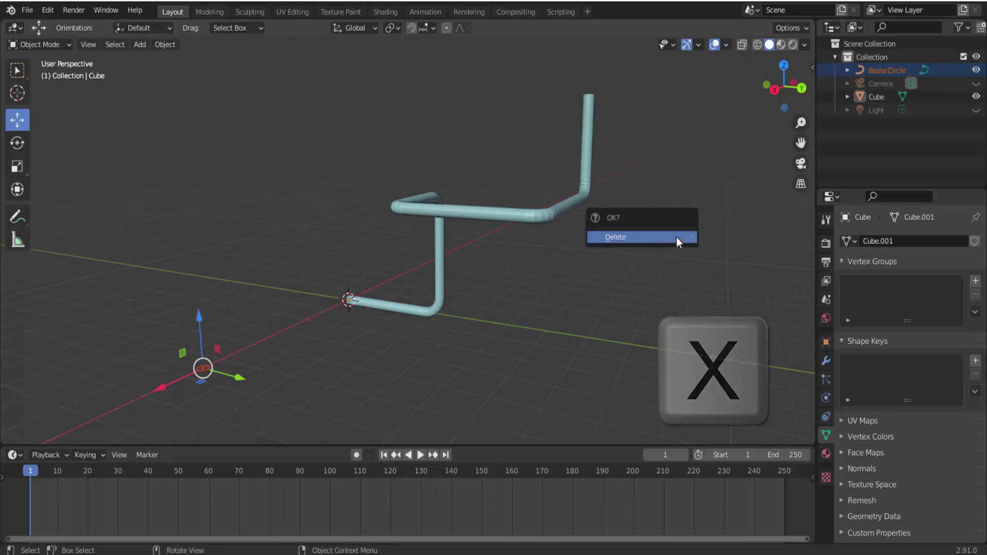
{"action": "left_click", "coordinate": [677, 236]}
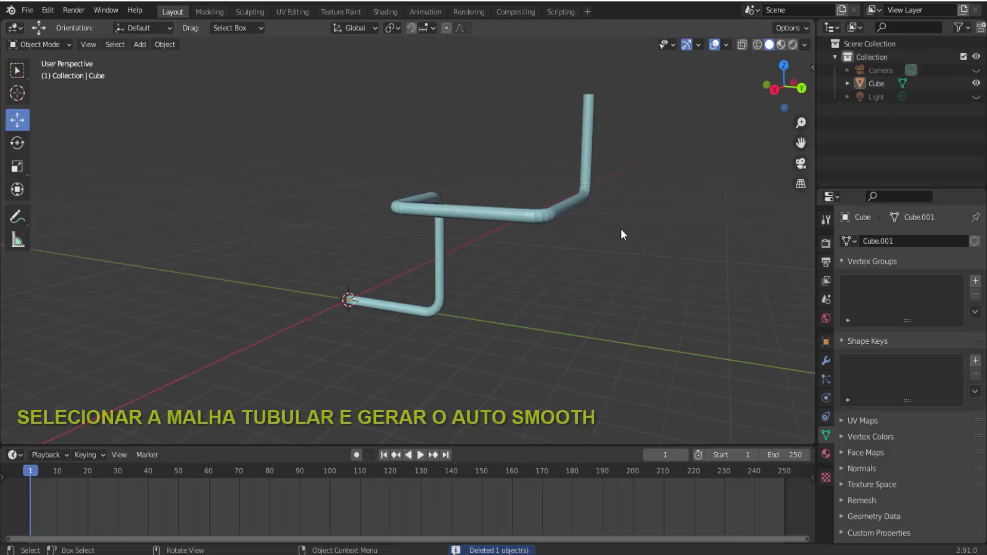
Enable Auto Smooth in the normals settings of the tube mesh
{"action": "left_click", "coordinate": [583, 195]}
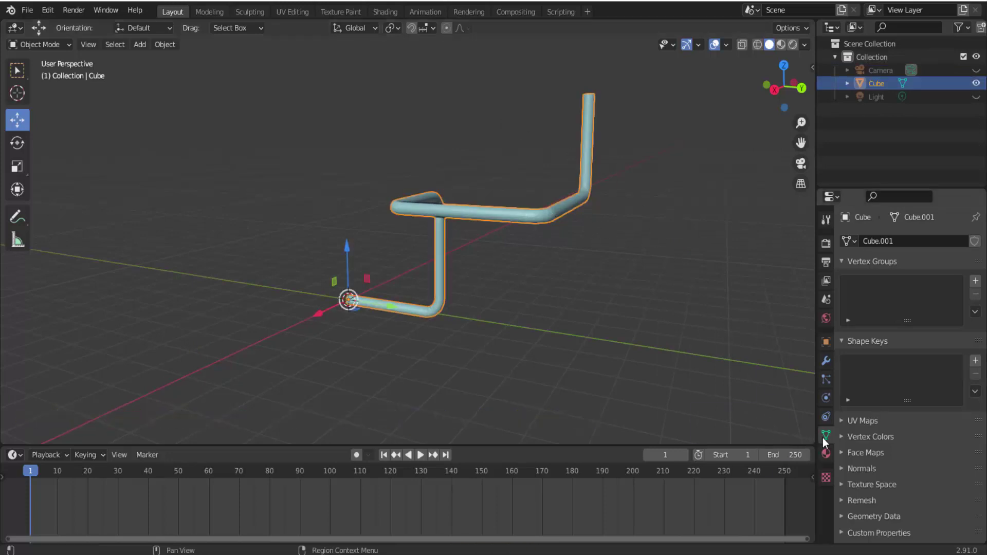
{"action": "left_click", "coordinate": [841, 469]}
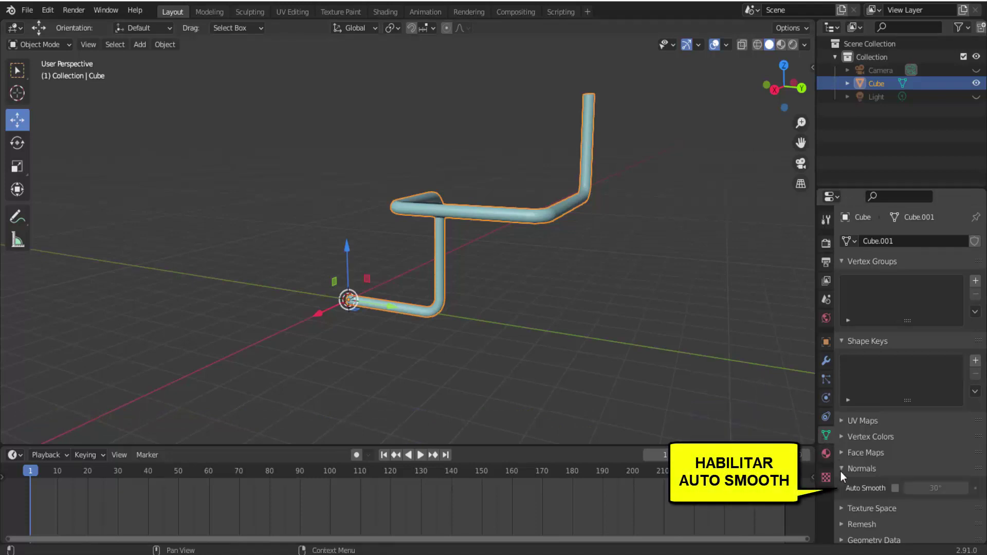
{"action": "left_click", "coordinate": [895, 487]}
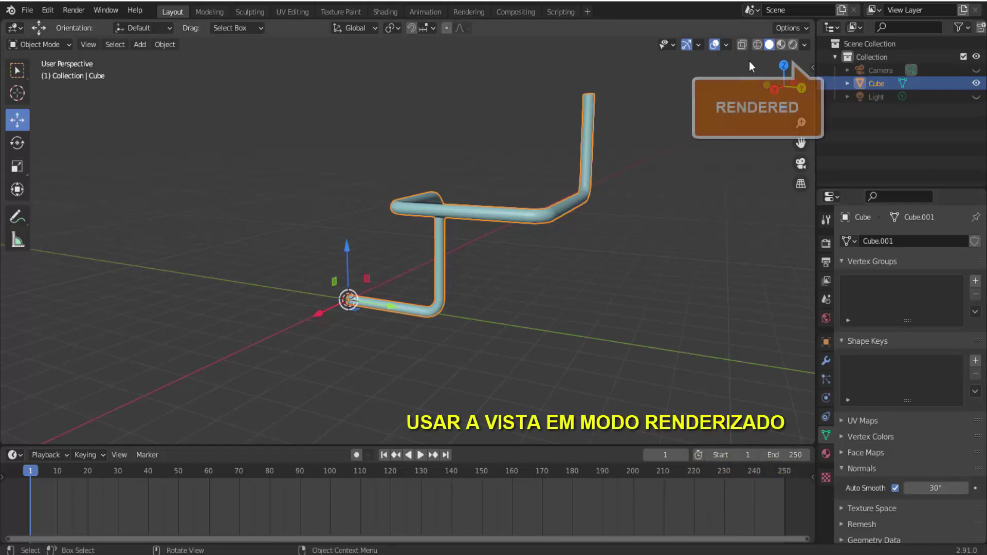
Switch the viewport to Rendered shading and assign an Environment Texture to the world background color
{"action": "left_click", "coordinate": [792, 45]}
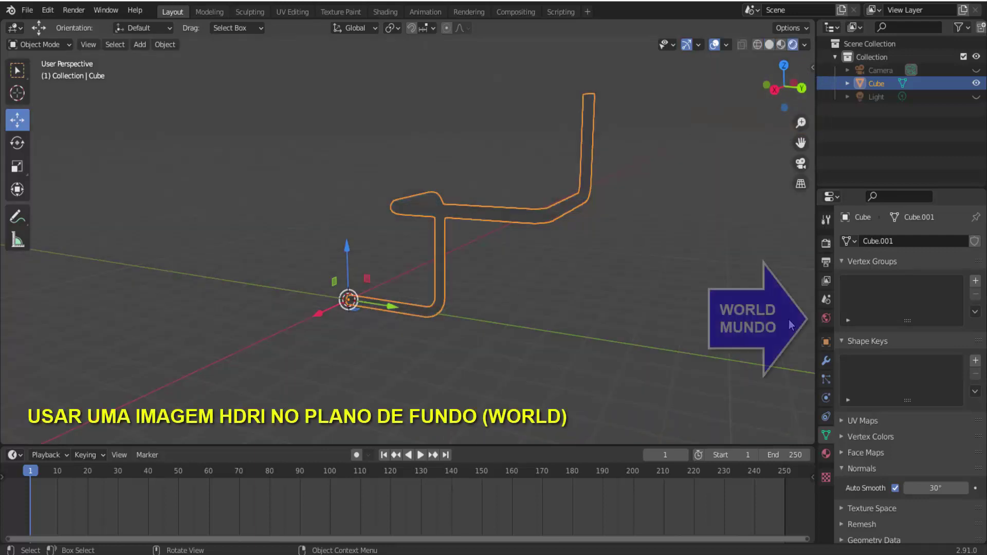
{"action": "left_click", "coordinate": [824, 319]}
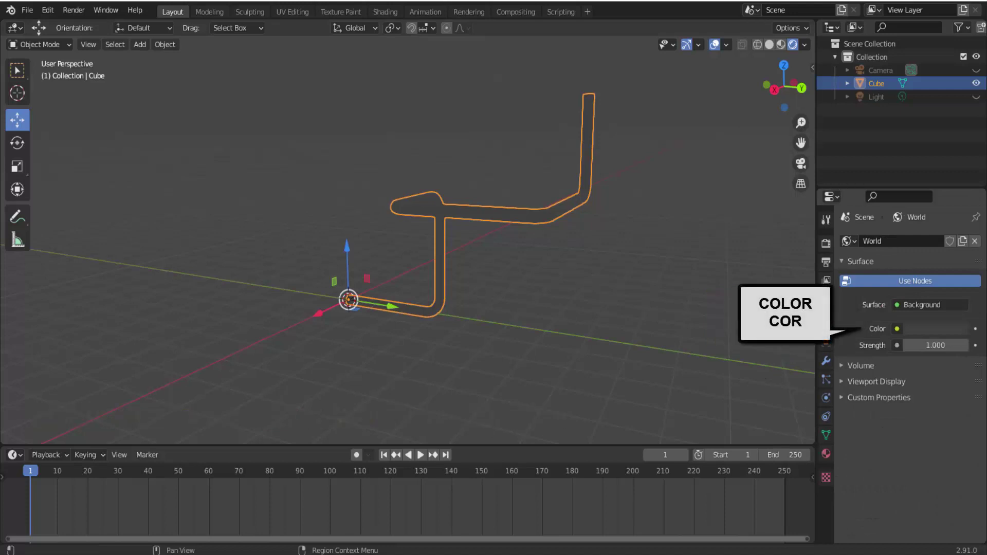
{"action": "left_click", "coordinate": [897, 329]}
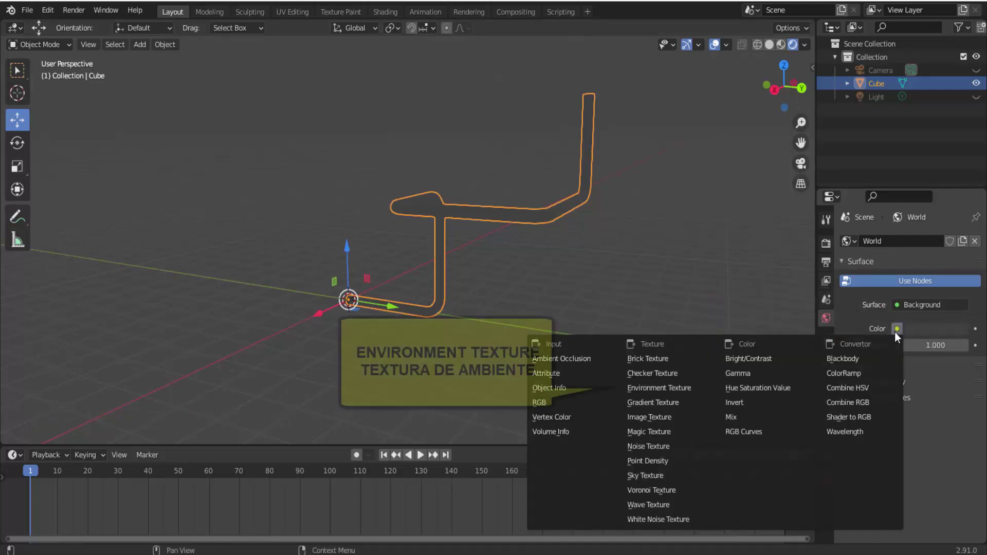
{"action": "left_click", "coordinate": [665, 390]}
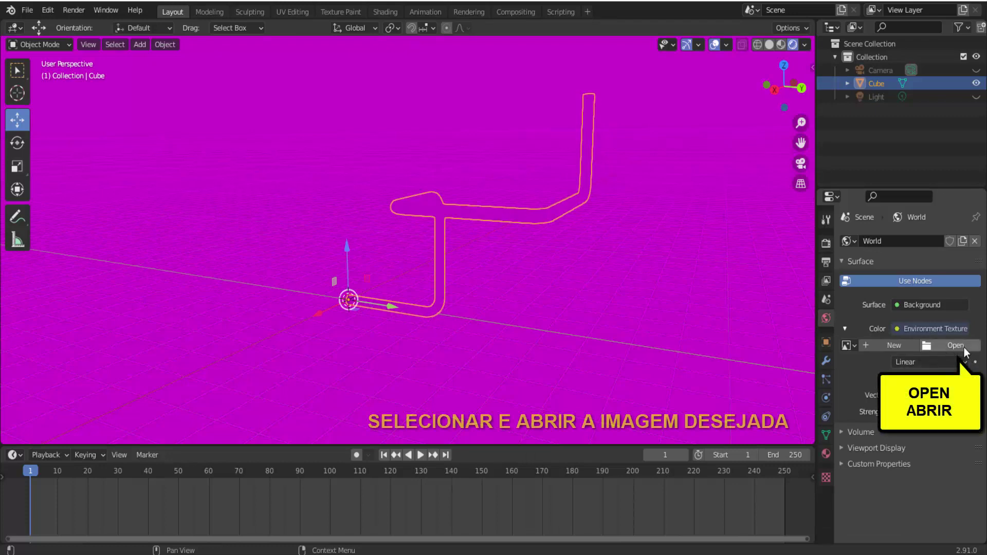
Load derelict_overpass_4k.hdr from the Imagens HDRI 4K folder as the world's environment image
{"action": "left_click", "coordinate": [955, 345]}
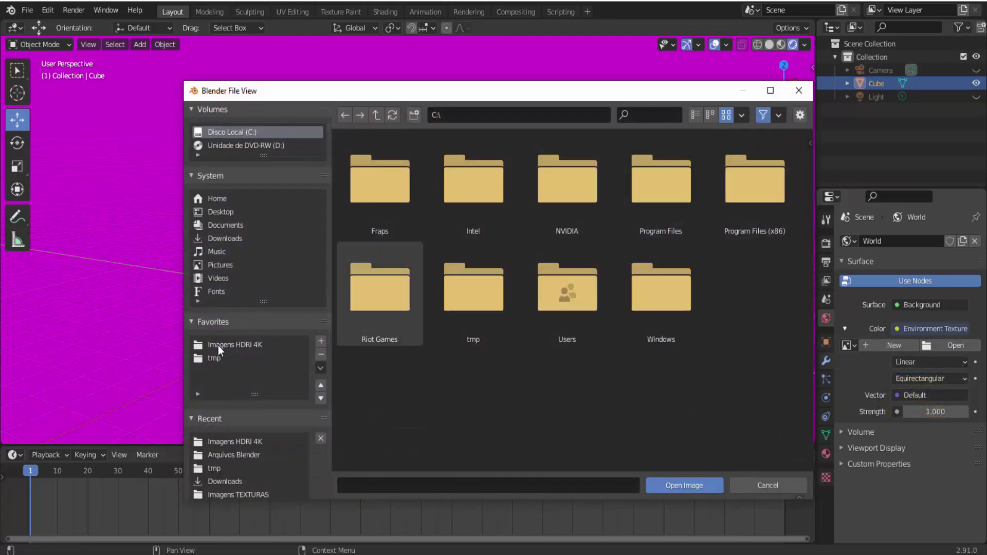
{"action": "left_click", "coordinate": [239, 346]}
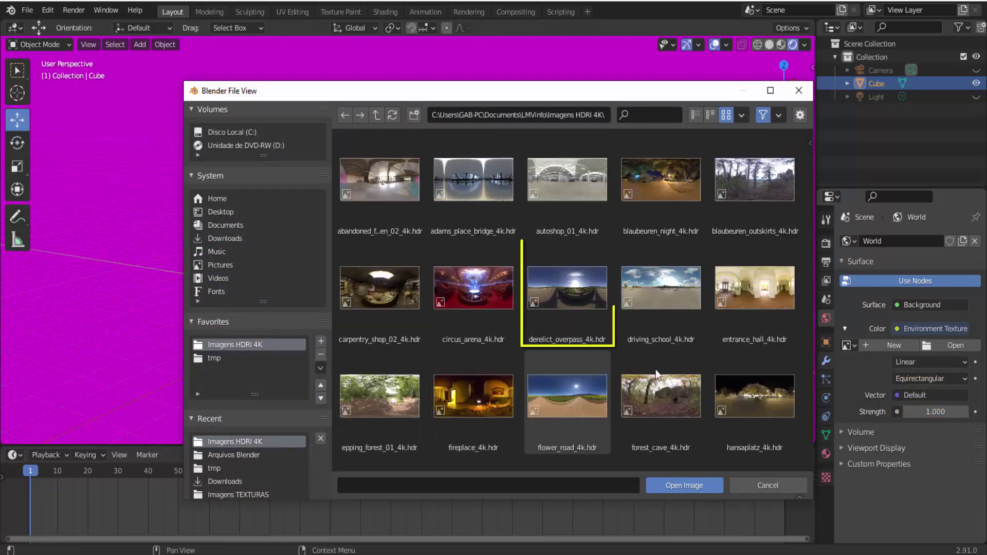
{"action": "left_click", "coordinate": [582, 290]}
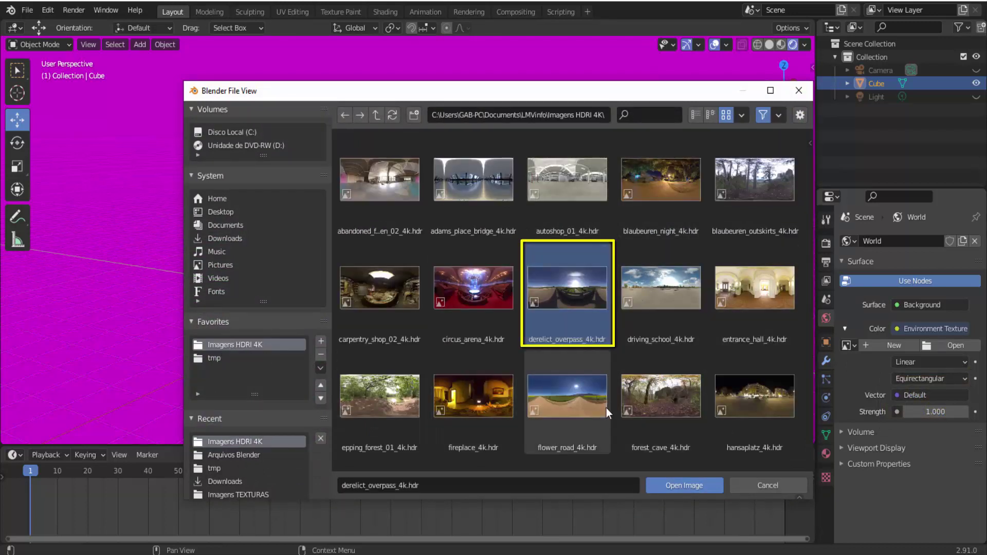
{"action": "left_click", "coordinate": [701, 487]}
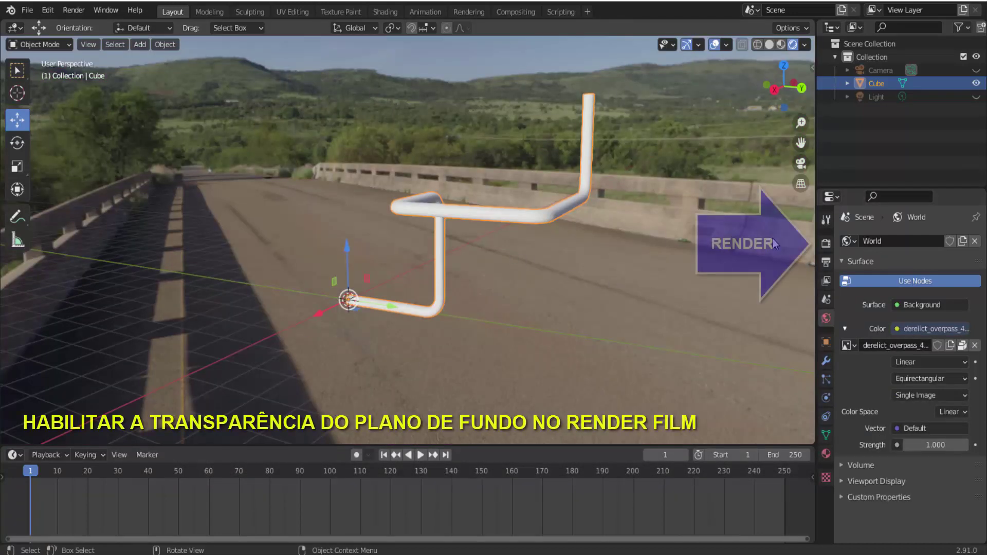
Enable the Transparent option in the render film settings so the HDRI background is hidden
{"action": "left_click", "coordinate": [824, 245]}
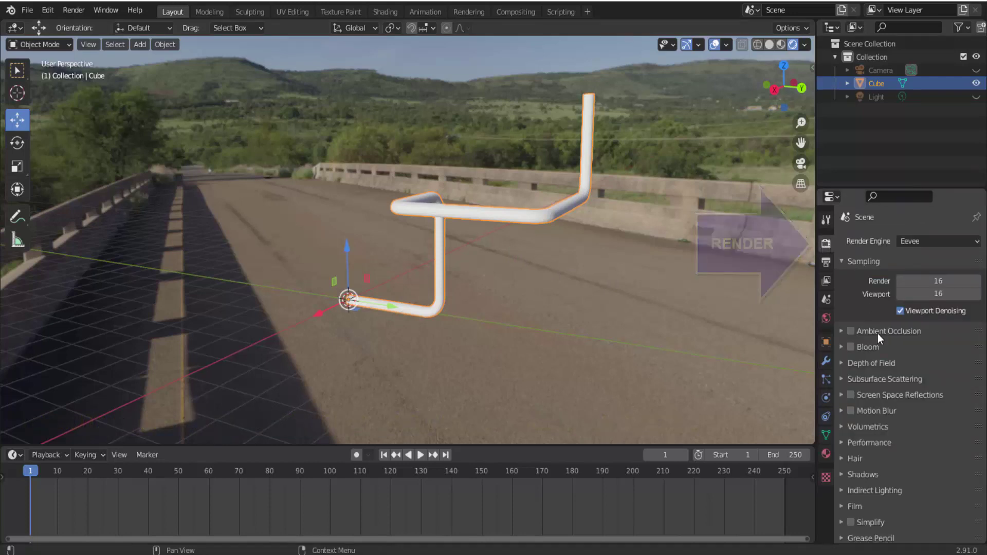
{"action": "left_click", "coordinate": [840, 506]}
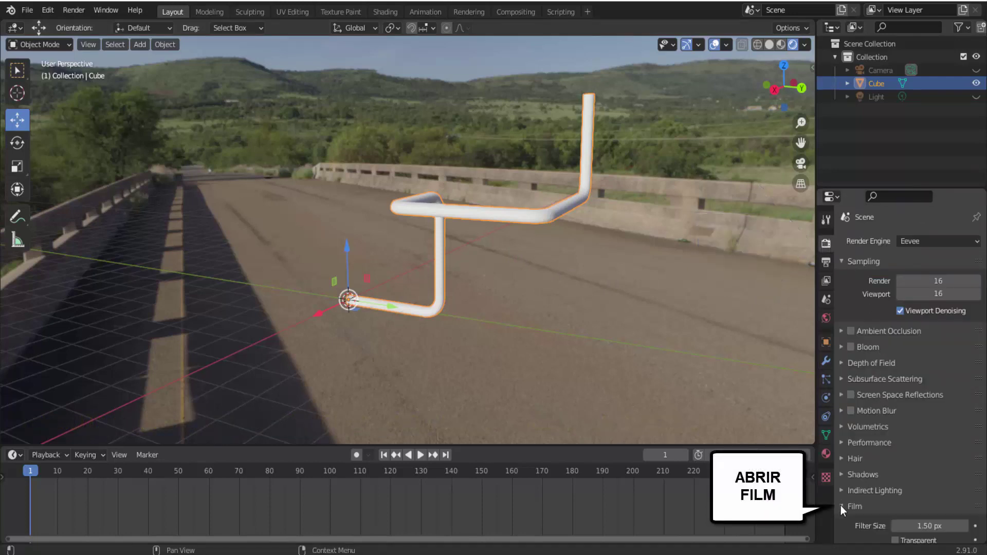
{"action": "left_click", "coordinate": [895, 541]}
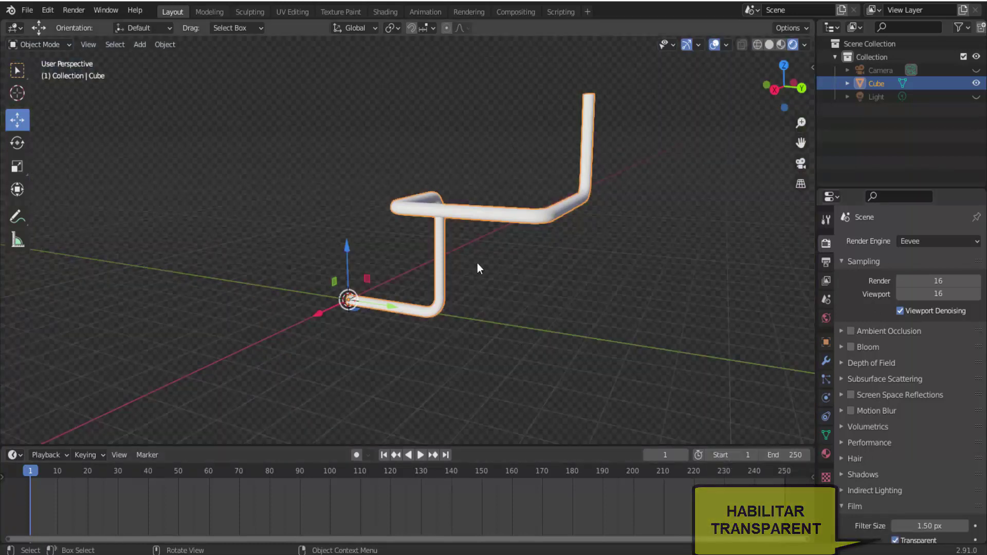
Create a new material for the pipe and rename it metal
{"action": "left_click_drag", "start_coordinate": [783, 85], "coordinate": [777, 106]}
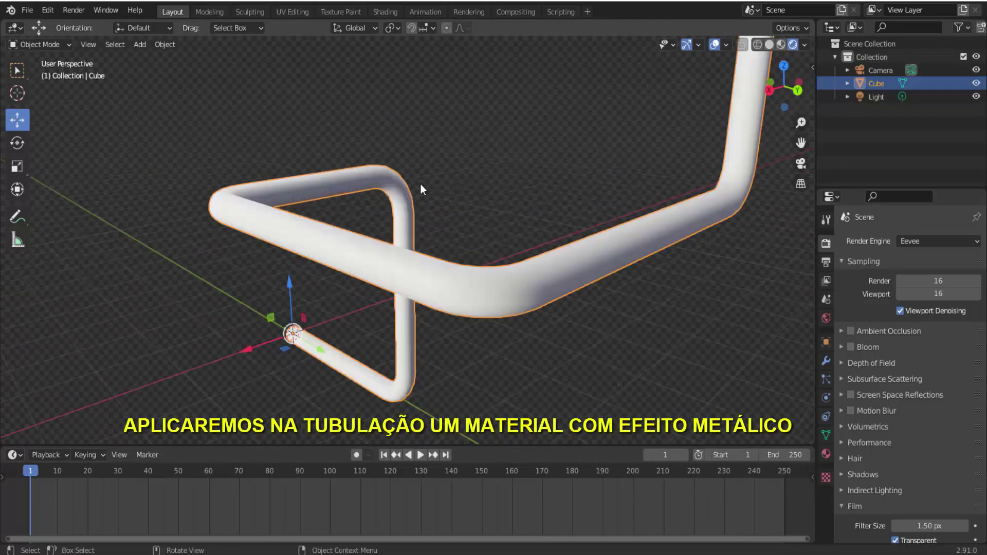
{"action": "left_click", "coordinate": [825, 456]}
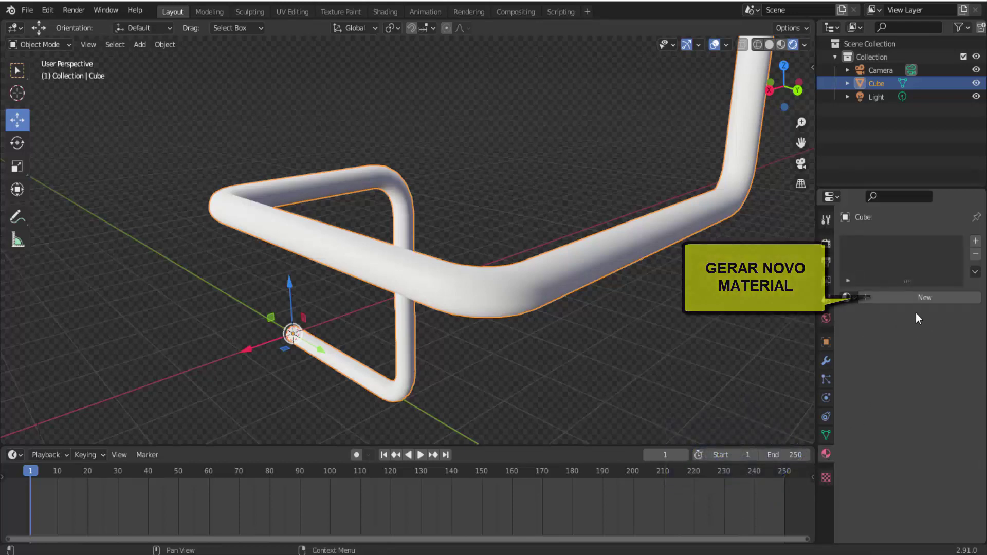
{"action": "left_click", "coordinate": [920, 298]}
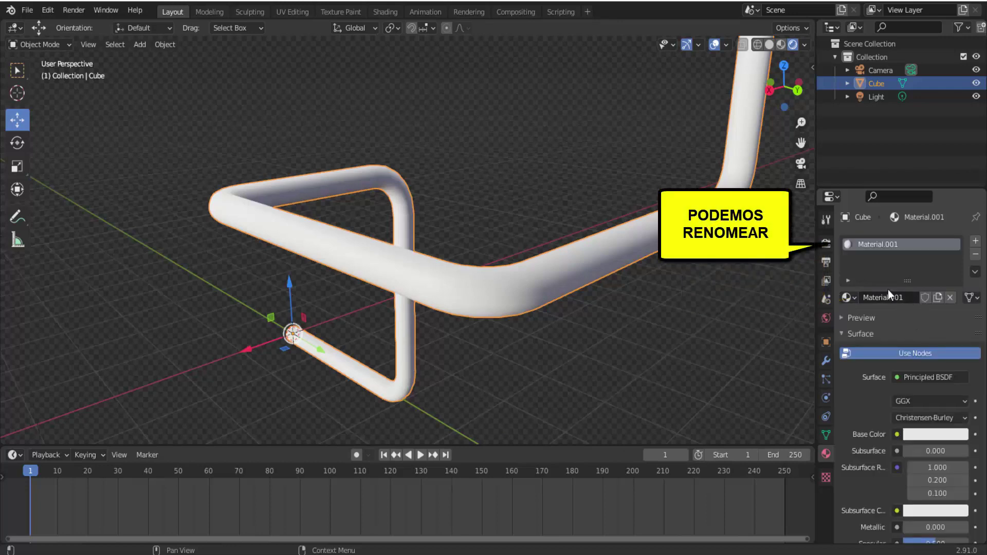
{"action": "double_click", "coordinate": [860, 246]}
{"action": "type", "text": "metal"}
{"action": "key", "text": "Return"}
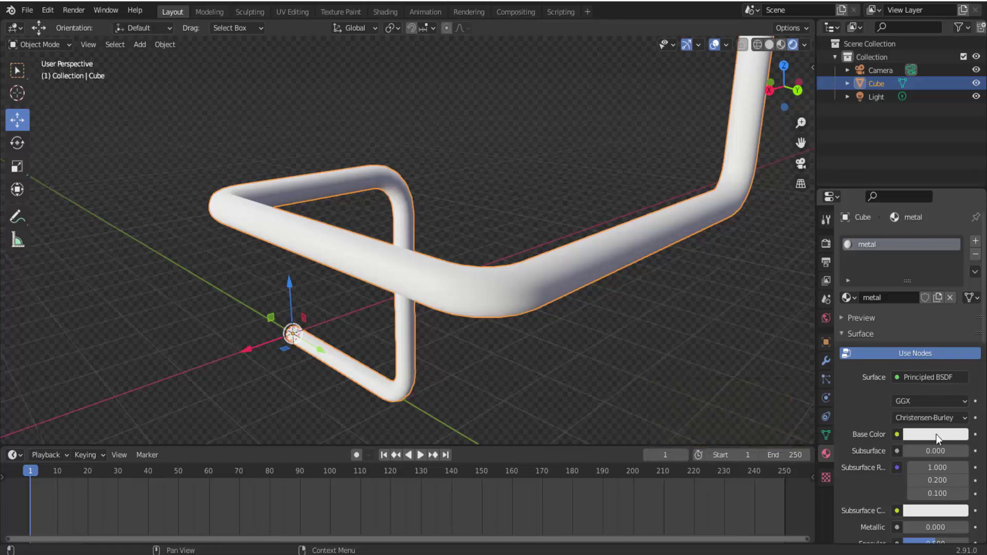
Set the metal material's Metallic value to 1.000 and its Roughness to 0.192
{"action": "scroll", "coordinate": [884, 473], "scroll_direction": "down", "scroll_amount": 6}
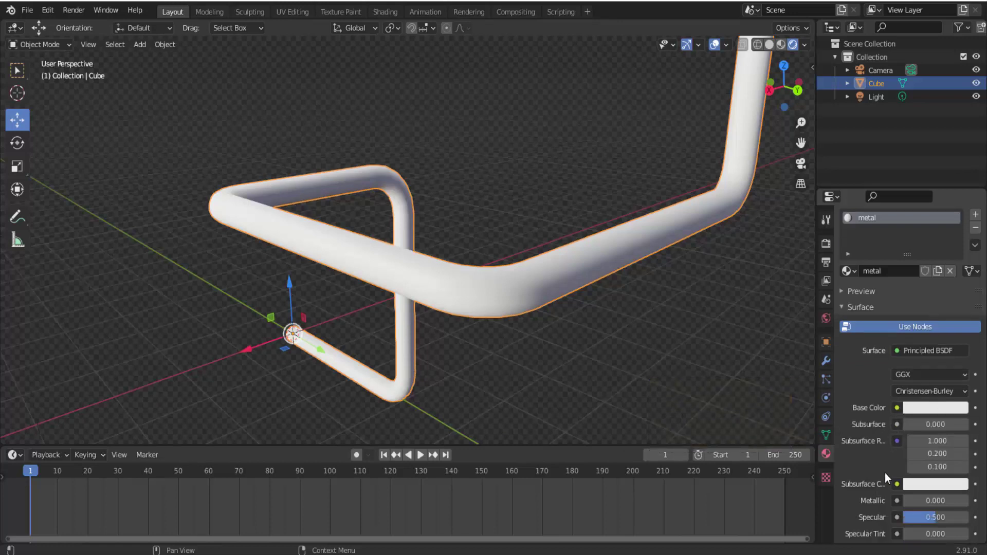
{"action": "scroll", "coordinate": [884, 473], "scroll_direction": "down", "scroll_amount": 5}
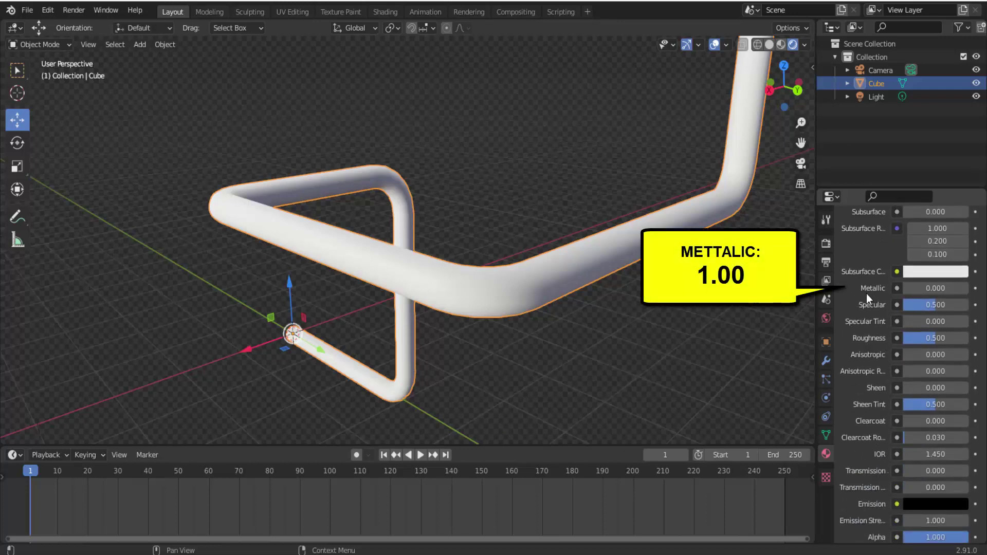
{"action": "left_click_drag", "start_coordinate": [916, 288], "coordinate": [968, 289]}
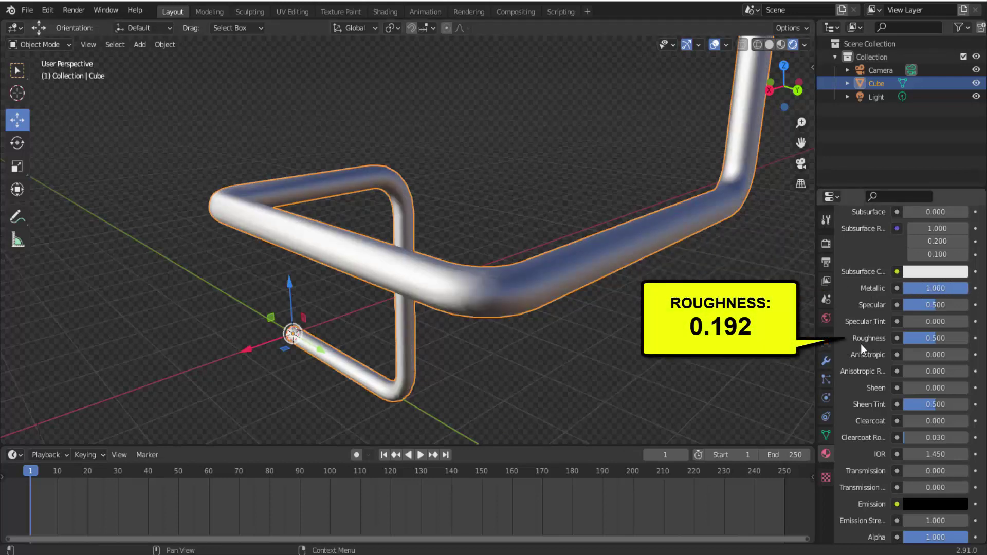
{"action": "left_click_drag", "start_coordinate": [935, 337], "coordinate": [913, 337]}
Switch to the camera view and reframe the camera so the whole pipe fits inside the frame
{"action": "scroll", "coordinate": [787, 314], "scroll_direction": "down", "scroll_amount": 3}
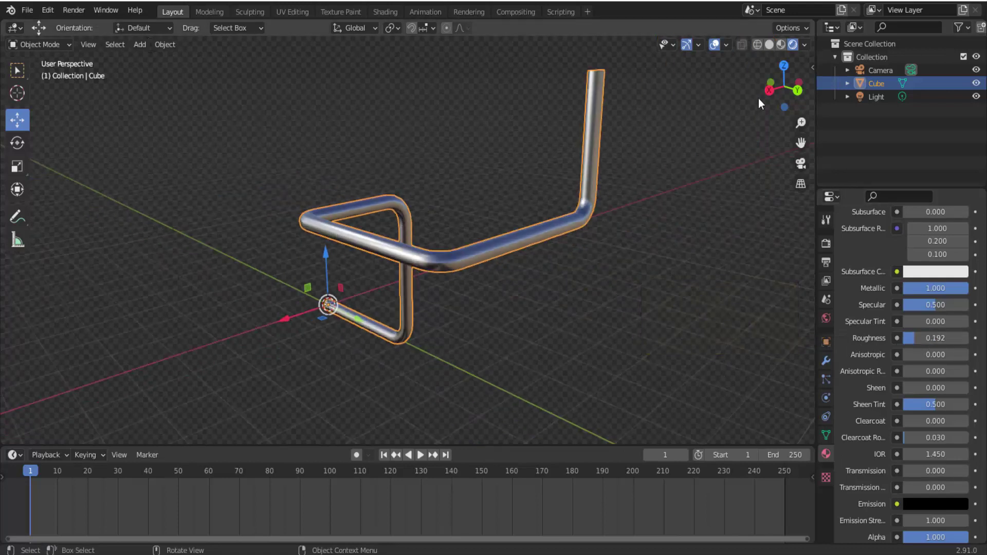
{"action": "mouse_move", "coordinate": [770, 97]}
{"action": "left_mouse_down"}
{"action": "mouse_move", "coordinate": [754, 133]}
{"action": "mouse_move", "coordinate": [721, 140]}
{"action": "mouse_move", "coordinate": [766, 100]}
{"action": "left_mouse_up"}
{"action": "scroll", "coordinate": [560, 265], "scroll_direction": "up", "scroll_amount": 3}
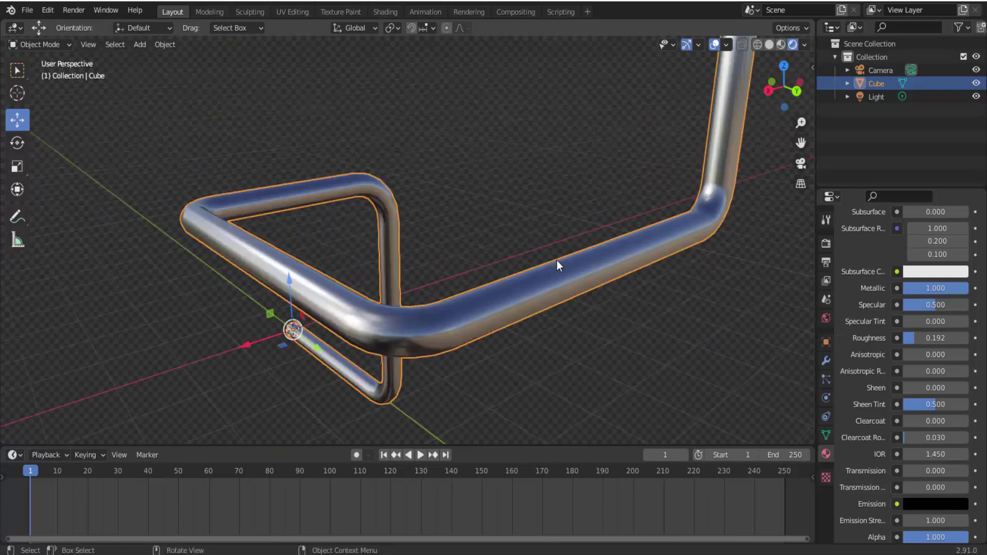
{"action": "mouse_move", "coordinate": [571, 324]}
{"action": "middle_mouse_down"}
{"action": "mouse_move", "coordinate": [535, 320]}
{"action": "mouse_move", "coordinate": [585, 319]}
{"action": "middle_mouse_up"}
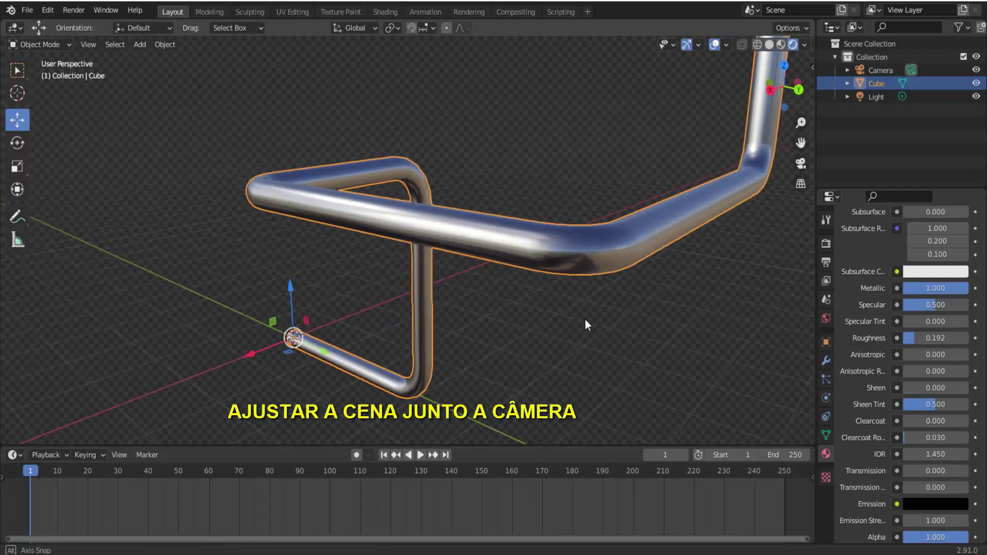
{"action": "scroll", "coordinate": [585, 320], "scroll_direction": "down", "scroll_amount": 1}
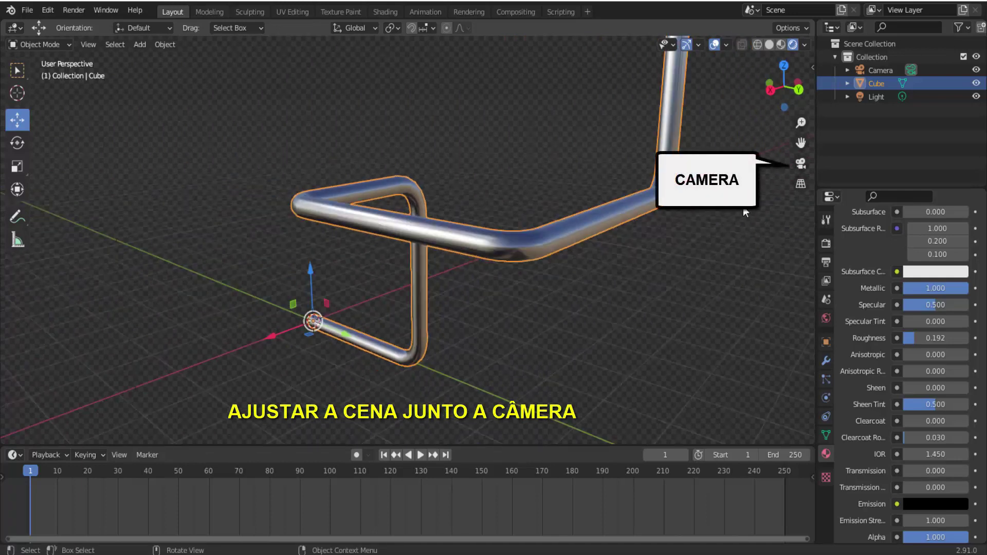
{"action": "left_click", "coordinate": [800, 164]}
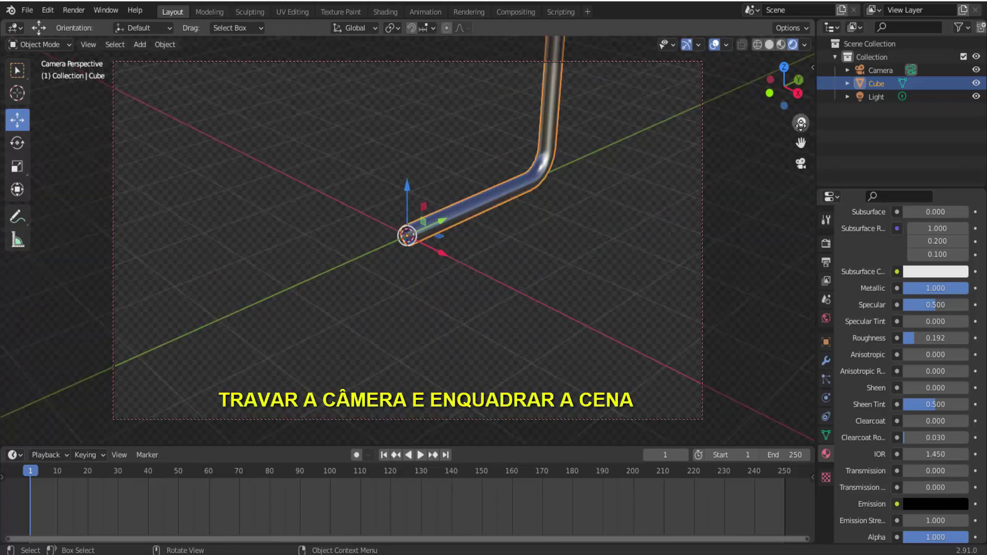
{"action": "left_click_drag", "start_coordinate": [801, 143], "coordinate": [558, 323]}
{"action": "scroll", "coordinate": [702, 171], "scroll_direction": "down", "scroll_amount": 4}
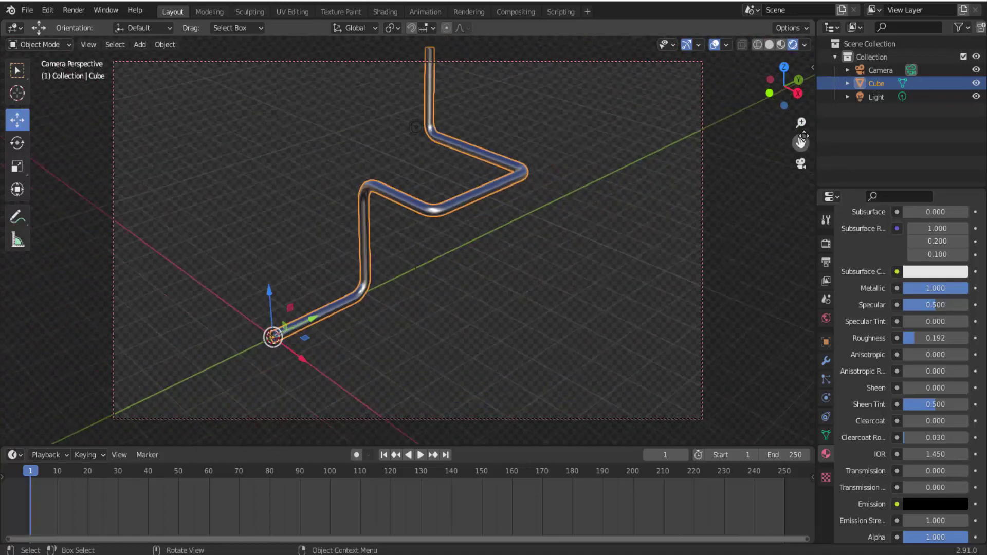
{"action": "left_click_drag", "start_coordinate": [803, 136], "coordinate": [803, 179]}
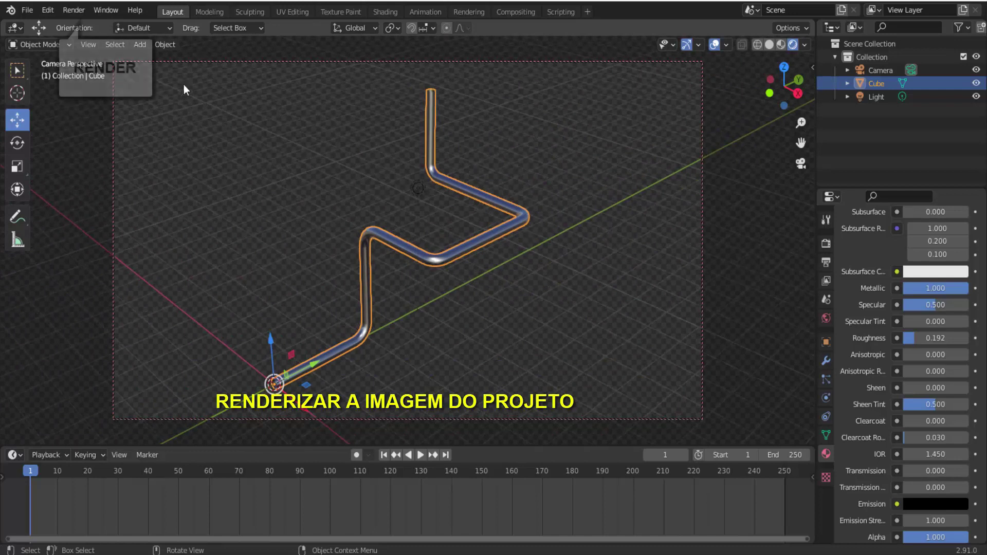
Render a still image of the scene and close the render result window
{"action": "left_click", "coordinate": [77, 10]}
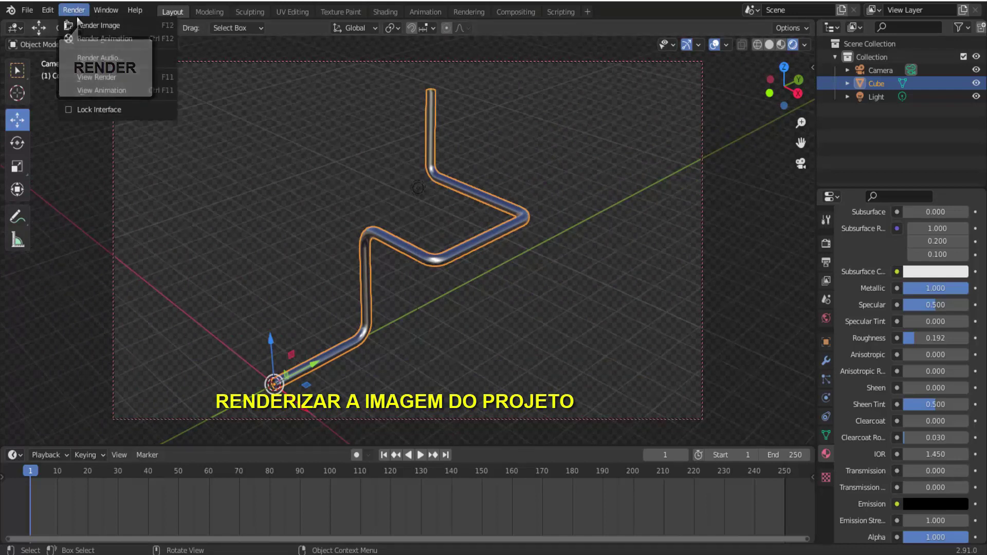
{"action": "left_click", "coordinate": [93, 25]}
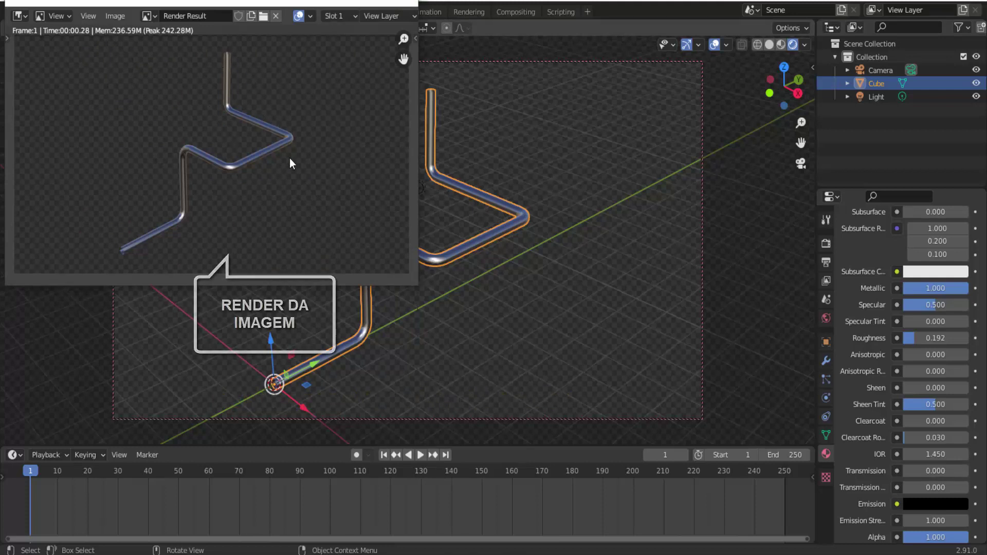
{"action": "left_click", "coordinate": [405, 2]}
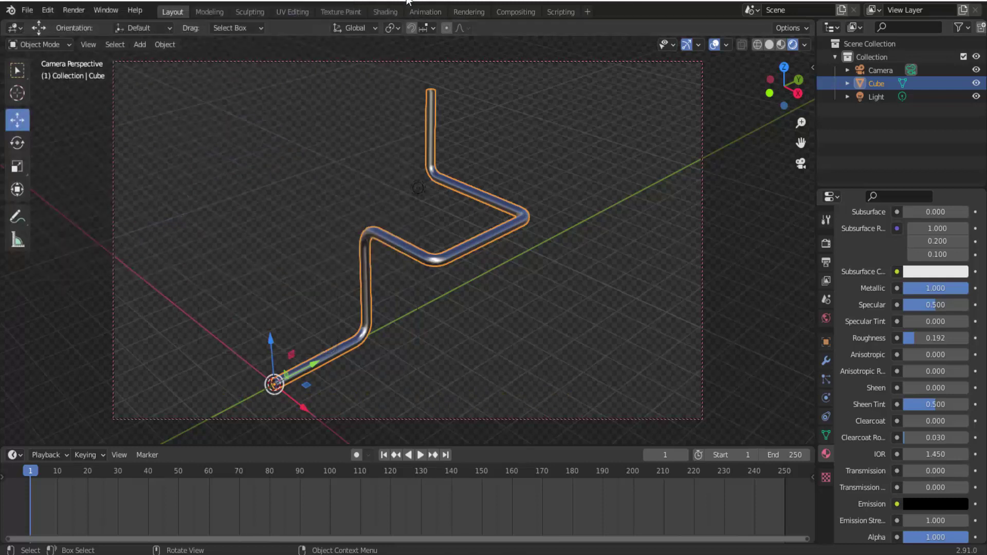
Orbit the camera around the pipe to frame it from another side within the camera view
{"action": "left_click_drag", "start_coordinate": [784, 85], "coordinate": [516, 94]}
{"action": "left_click_drag", "start_coordinate": [462, 44], "coordinate": [597, 94]}
{"action": "left_click_drag", "start_coordinate": [724, 218], "coordinate": [737, 216]}
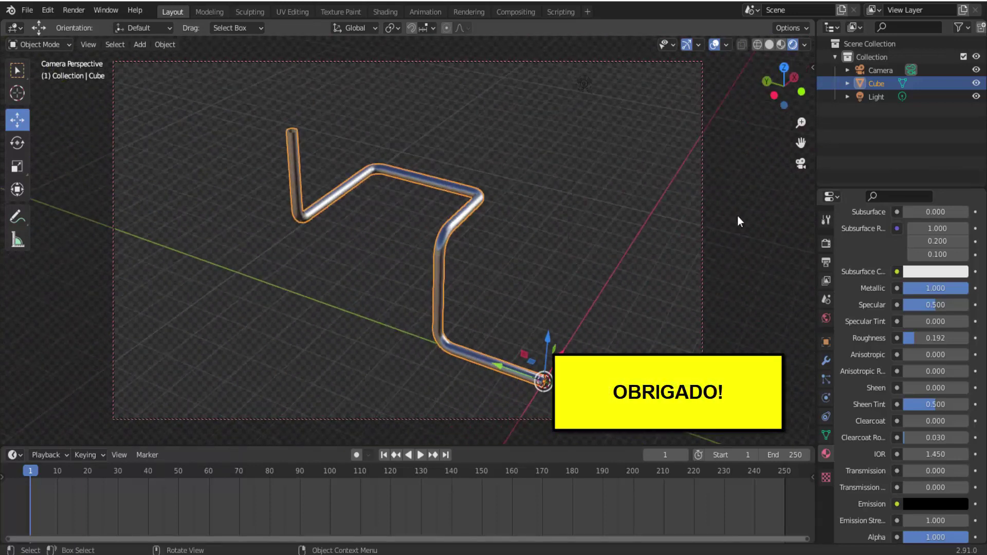